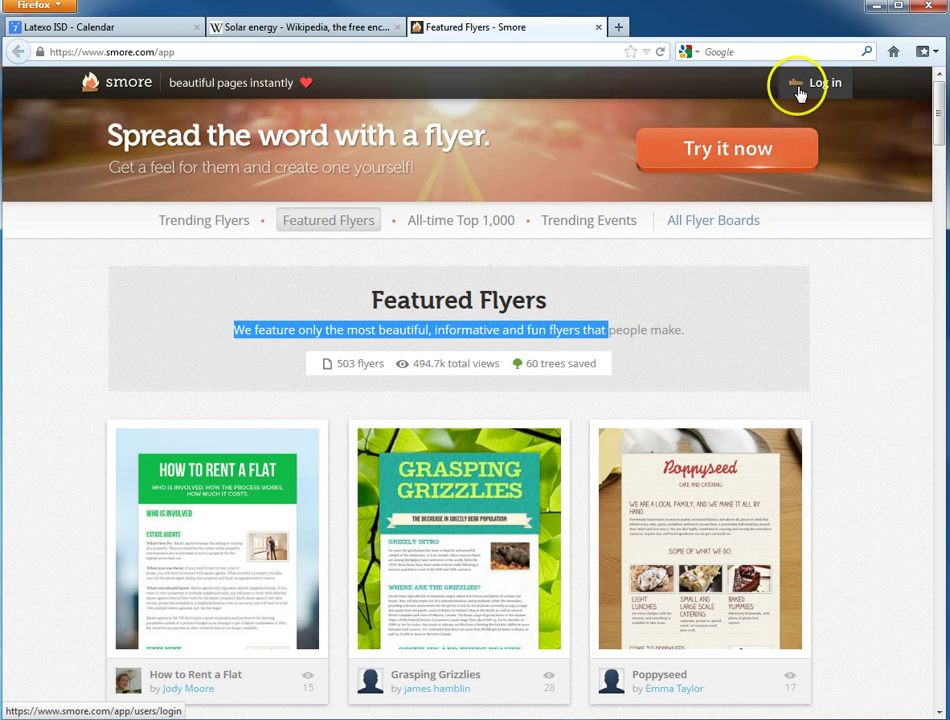
Step: Log in to Smore with the account email and password, dismissing the save-password prompt
{"action": "left_click", "coordinate": [785, 155]}
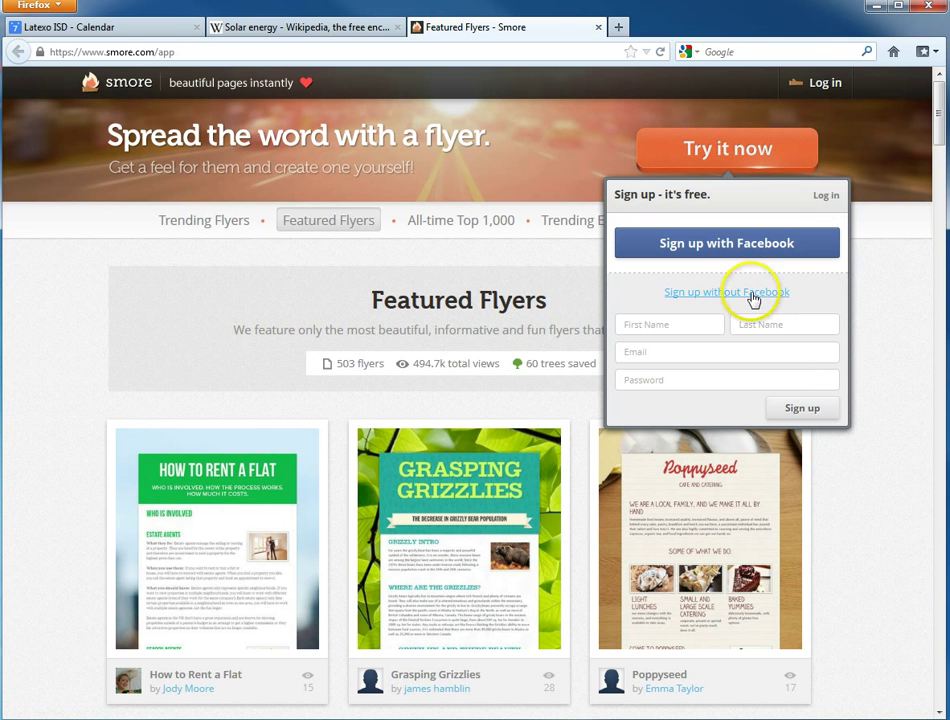
{"action": "left_click", "coordinate": [838, 175]}
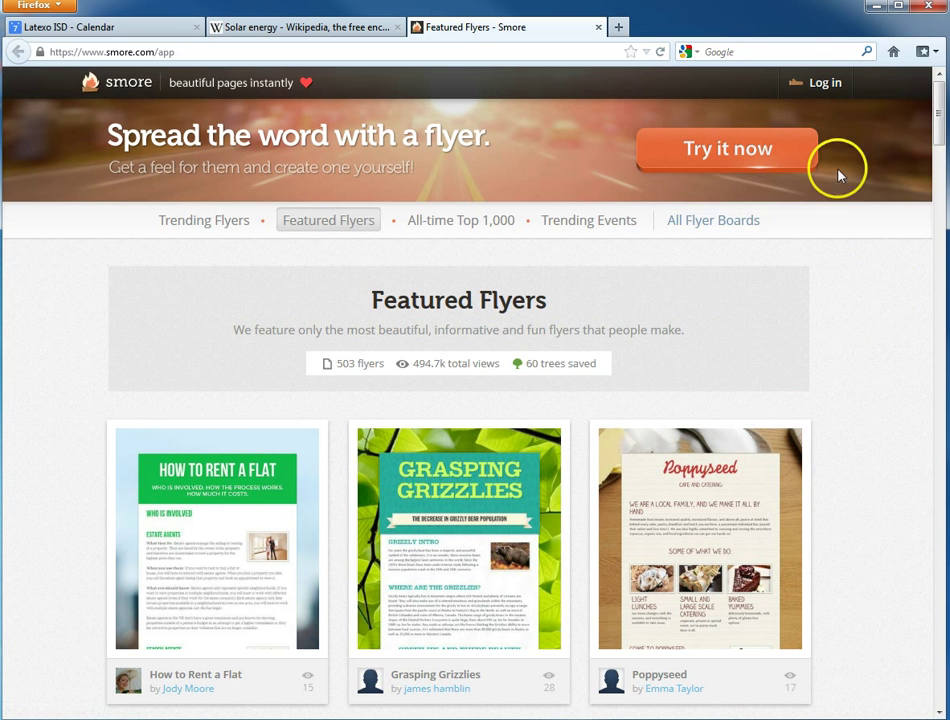
{"action": "left_click", "coordinate": [836, 86]}
{"action": "left_click", "coordinate": [791, 155]}
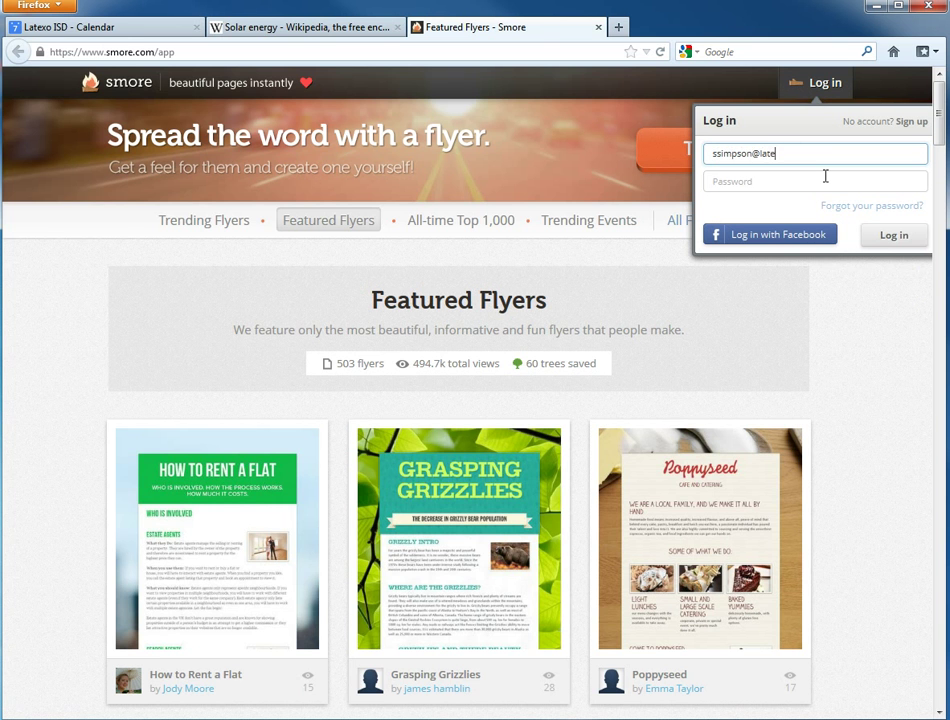
{"action": "left_click", "coordinate": [825, 177]}
{"action": "type", "text": "•"}
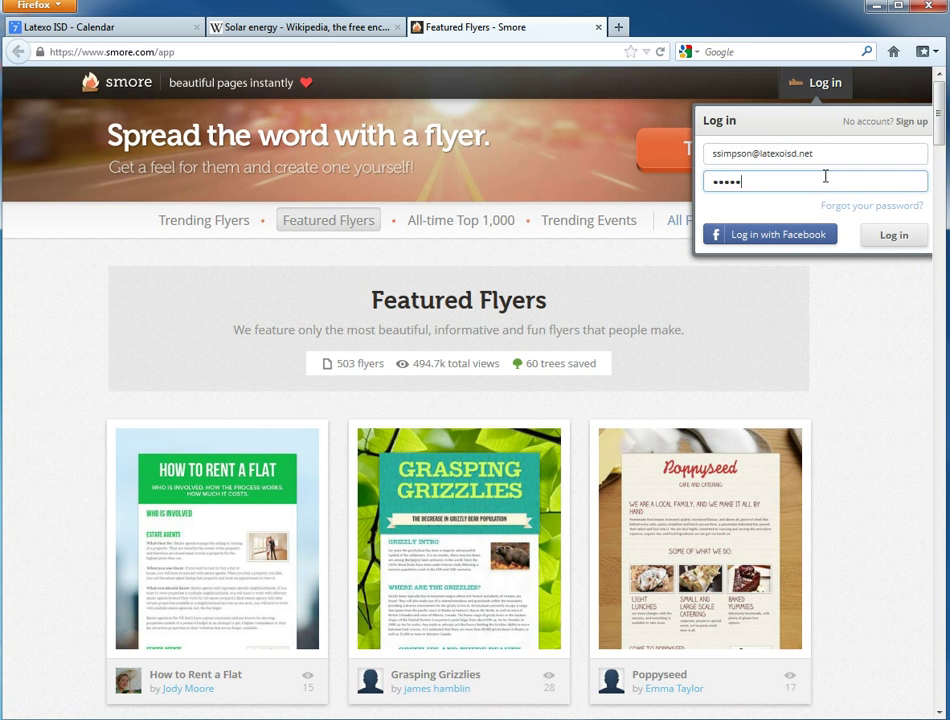
{"action": "type", "text": "••••••••"}
{"action": "key", "text": "Return"}
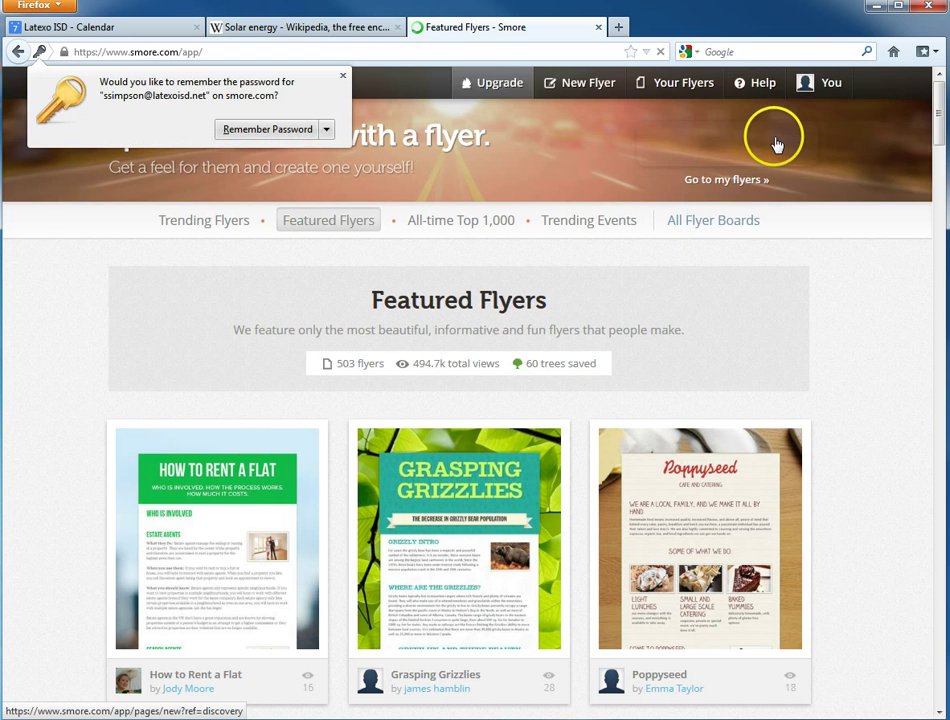
{"action": "left_click", "coordinate": [342, 76]}
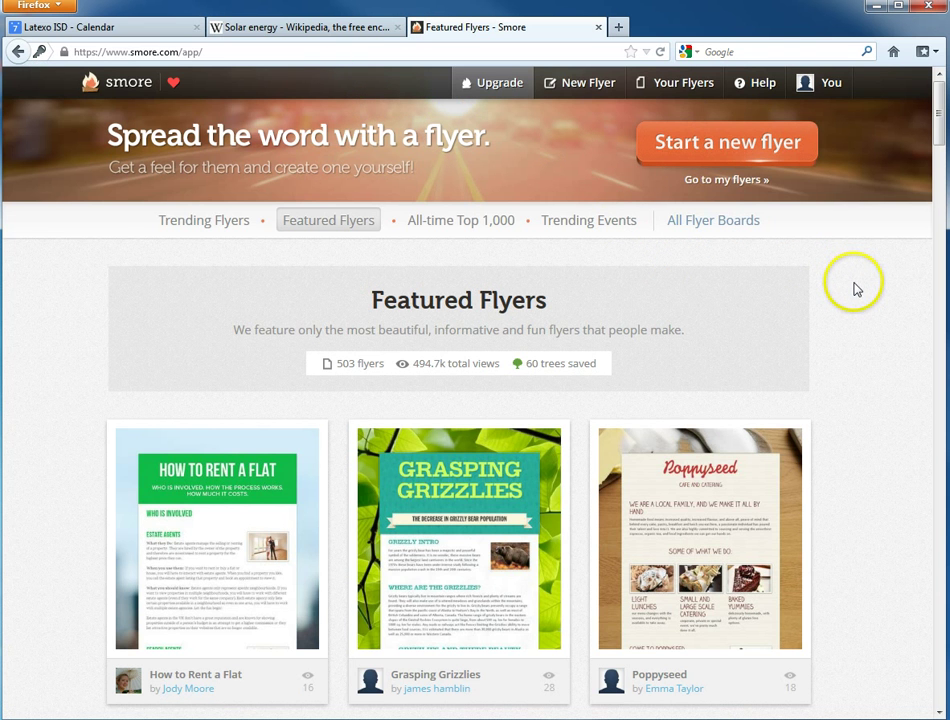
Step: Start a new flyer from the Class template and open it in the editor
{"action": "left_click", "coordinate": [789, 155]}
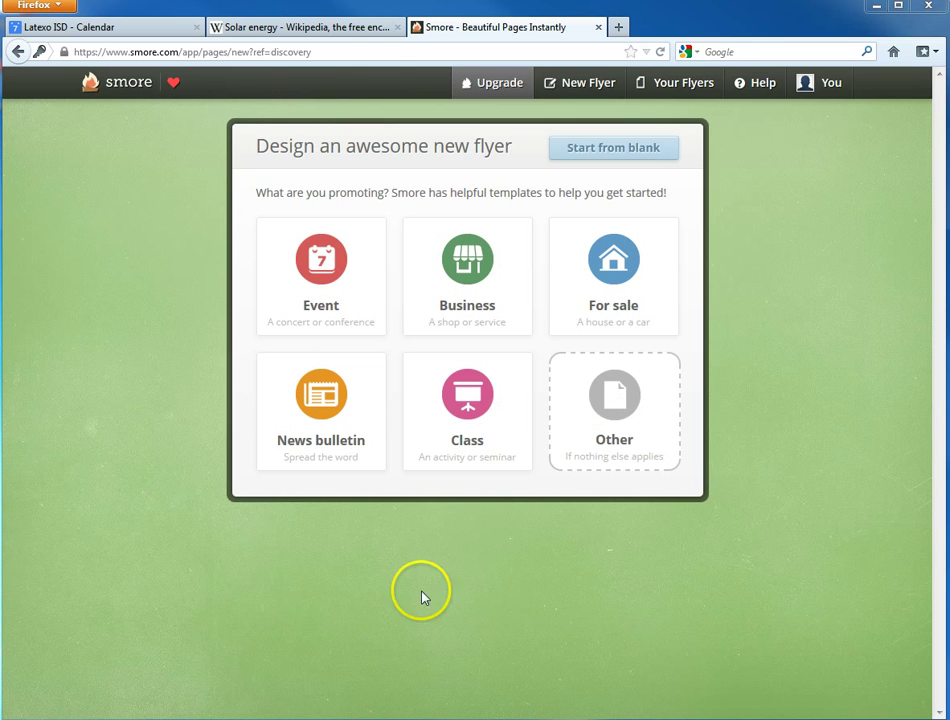
{"action": "left_click", "coordinate": [483, 394]}
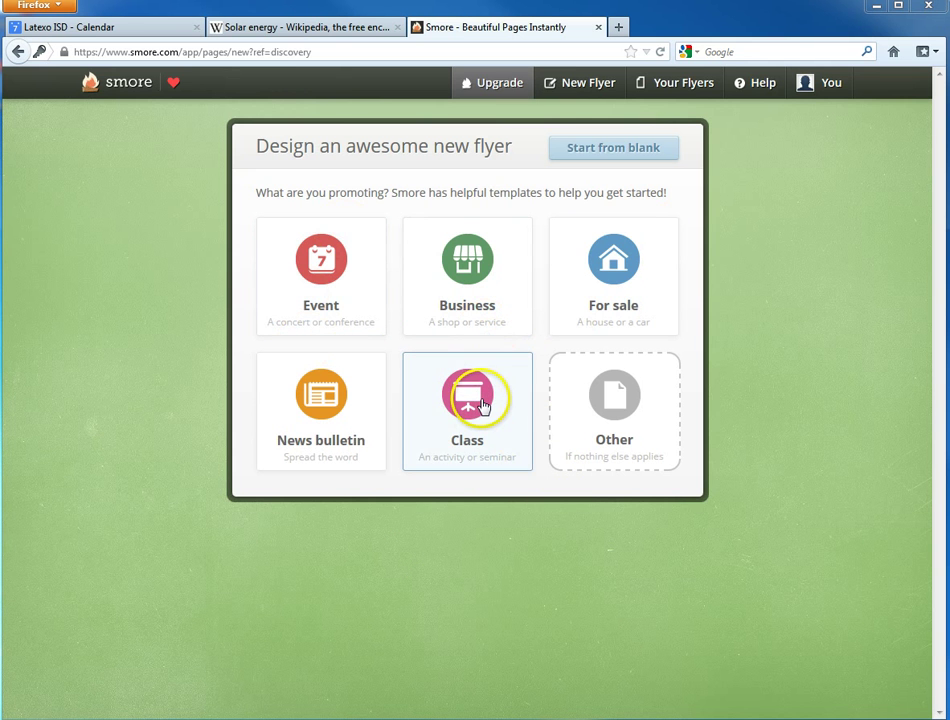
{"action": "left_click", "coordinate": [483, 403]}
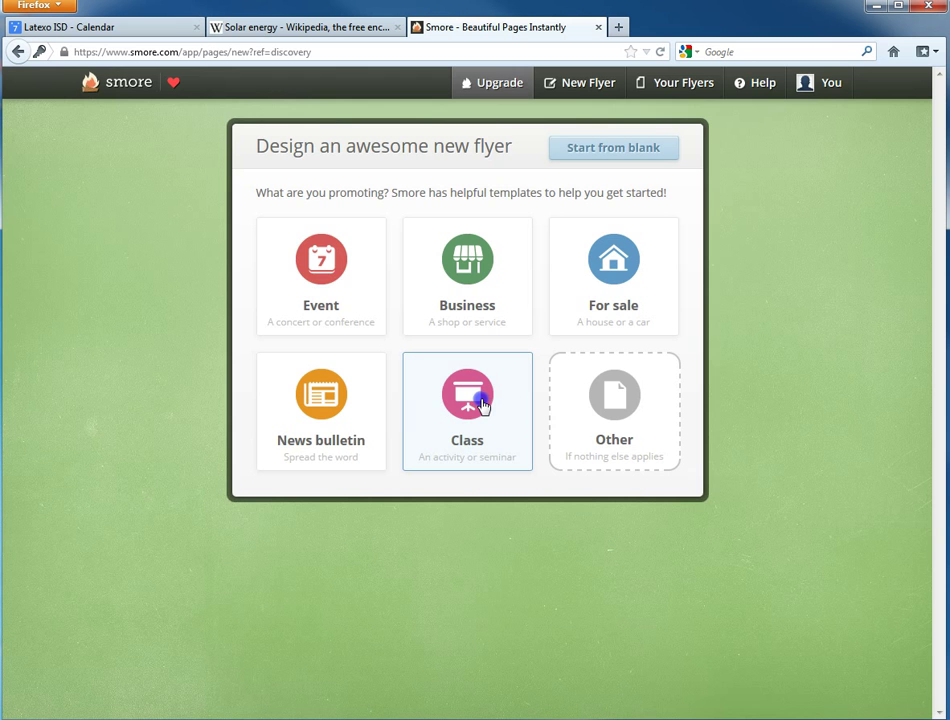
{"action": "left_click", "coordinate": [498, 390]}
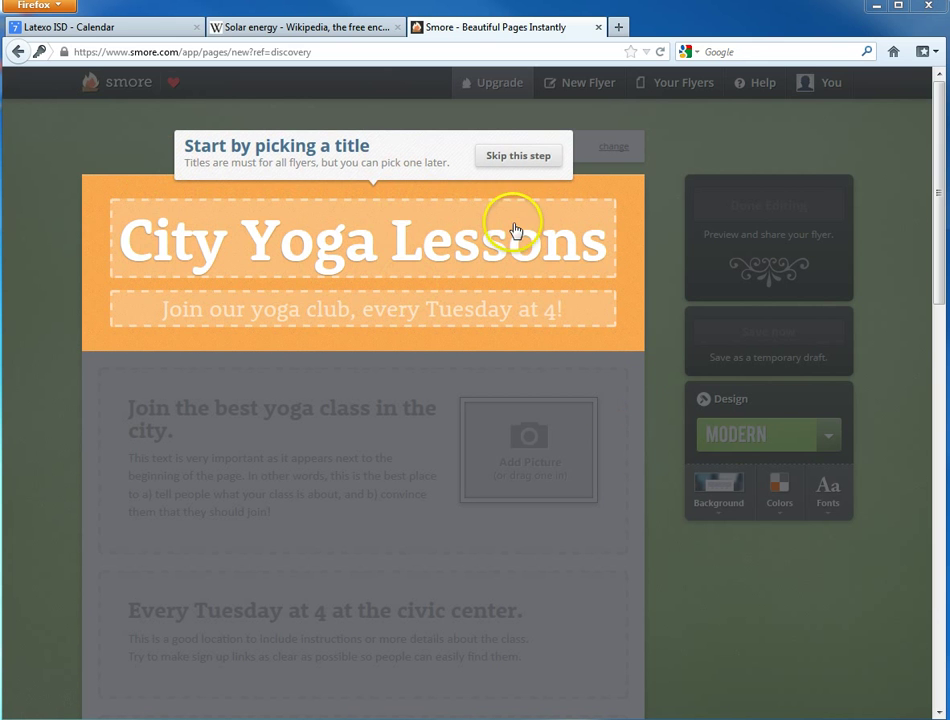
Step: Title the flyer 'Alternative Energy Sources' with a 'by' subtitle giving the author's name
{"action": "left_click", "coordinate": [567, 246]}
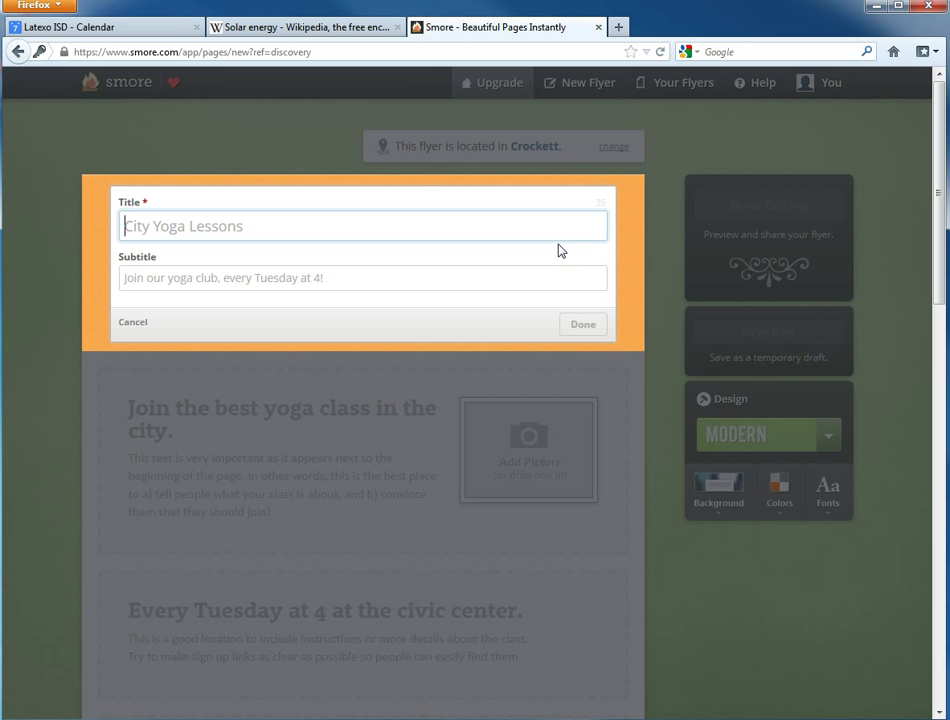
{"action": "left_click", "coordinate": [490, 226]}
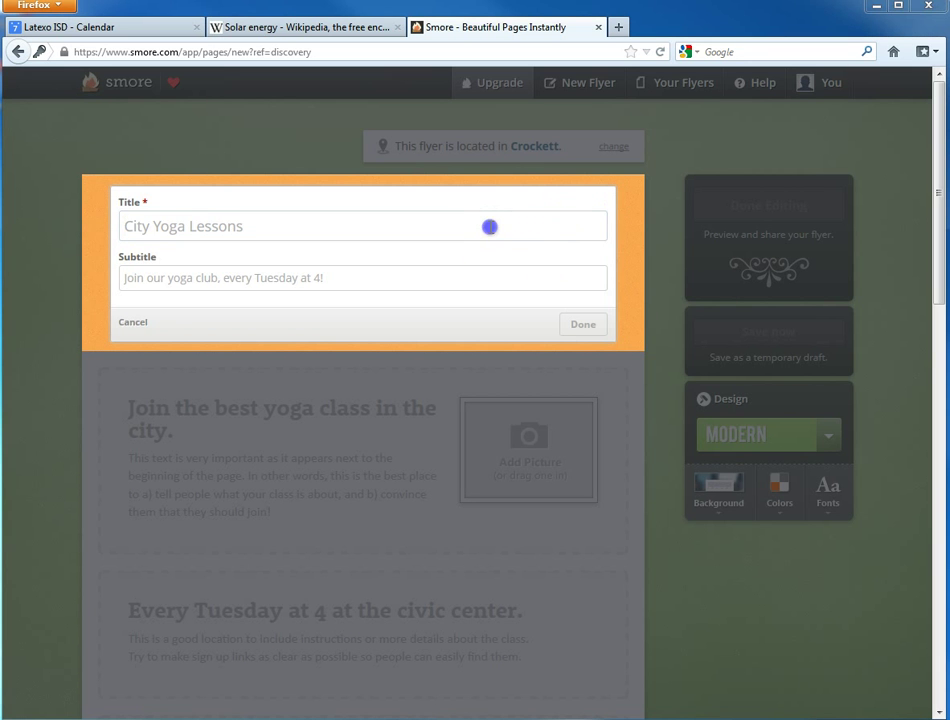
{"action": "type", "text": "Alternative Energy Sources"}
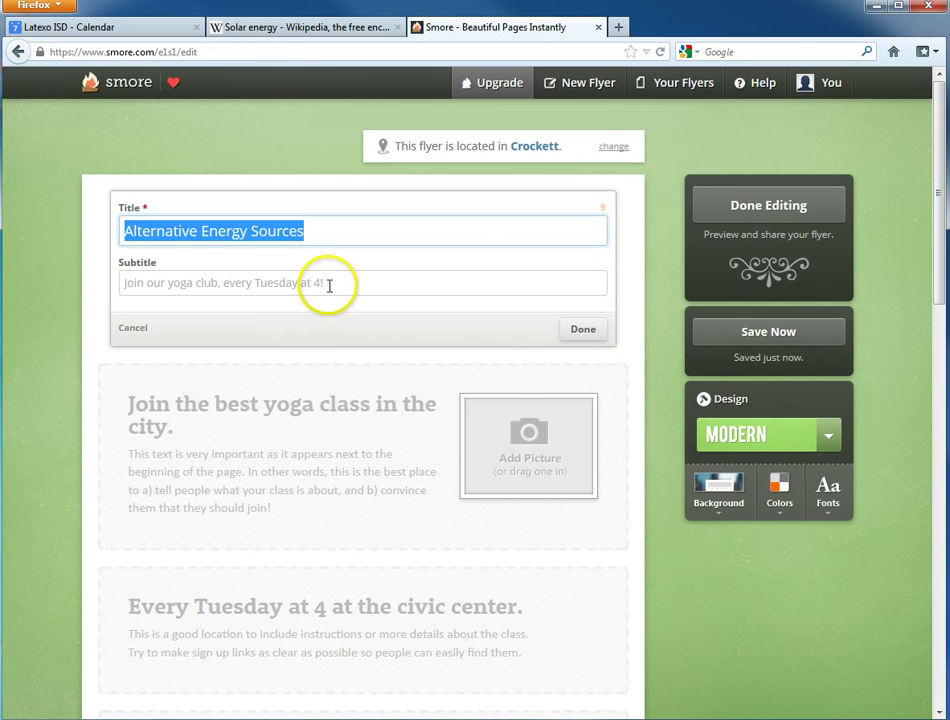
{"action": "left_click", "coordinate": [329, 286]}
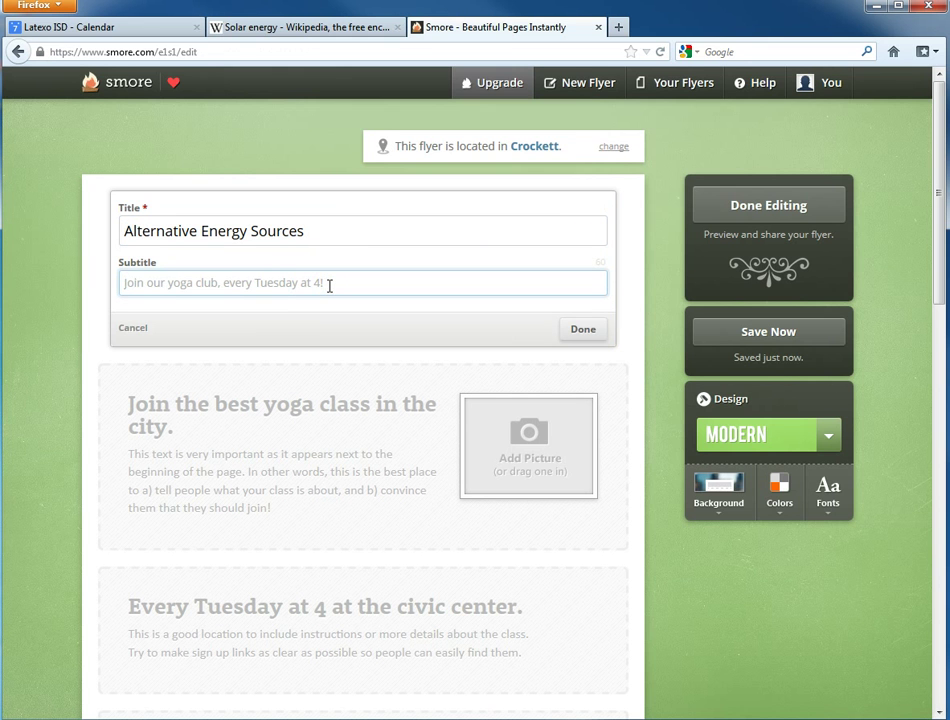
{"action": "type", "text": "by Sandy Simpson"}
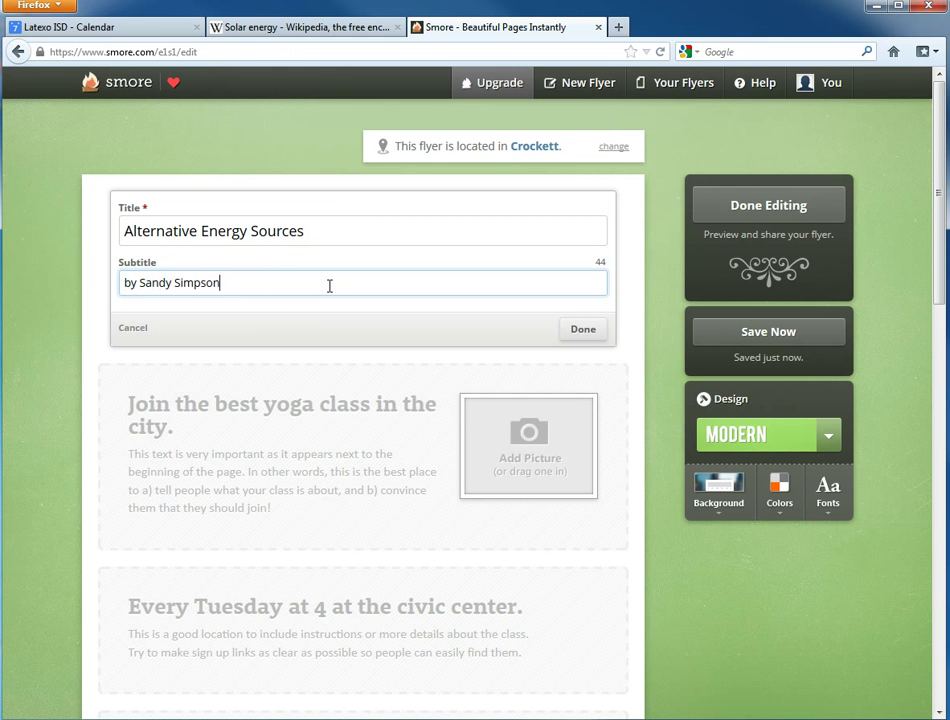
{"action": "left_click", "coordinate": [585, 331]}
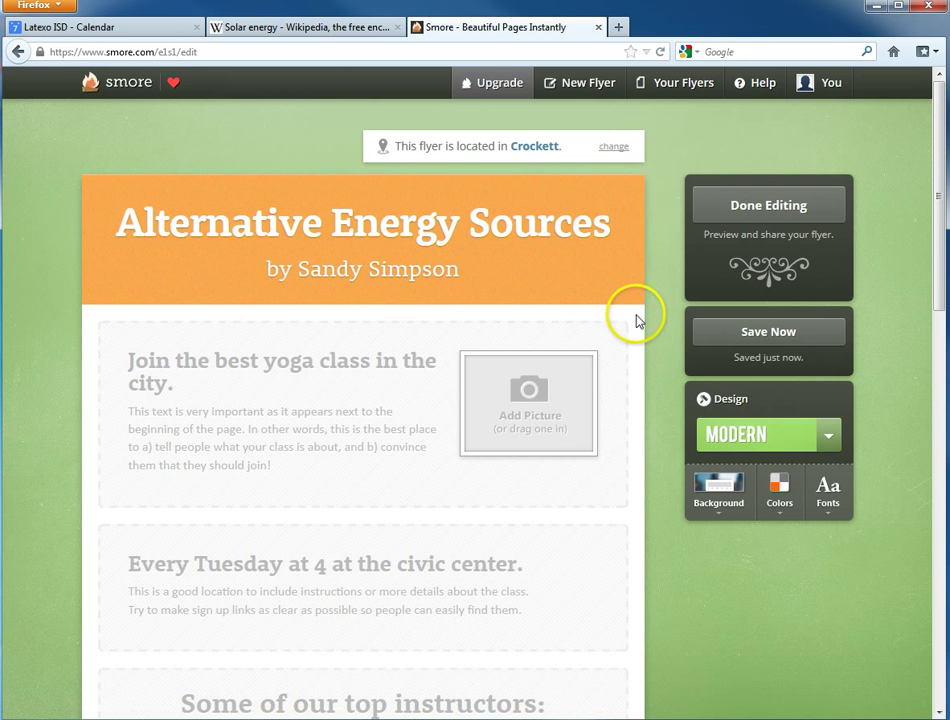
Step: Cycle the first content block's layouts to the text-with-picture-on-right layout
{"action": "mouse_move", "coordinate": [424, 365]}
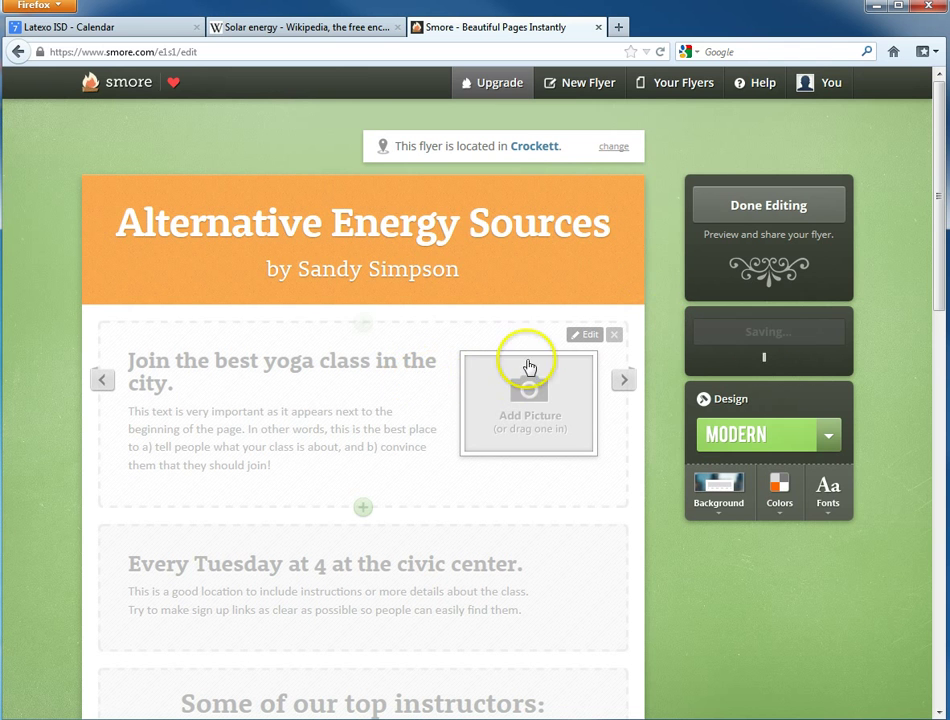
{"action": "left_click", "coordinate": [578, 341]}
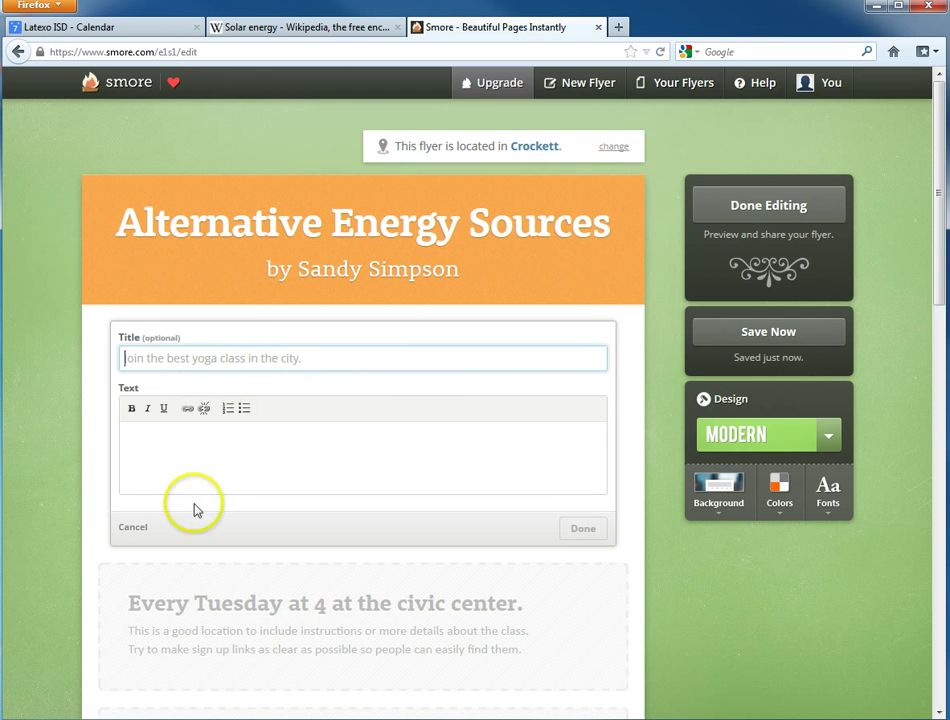
{"action": "left_click", "coordinate": [141, 529]}
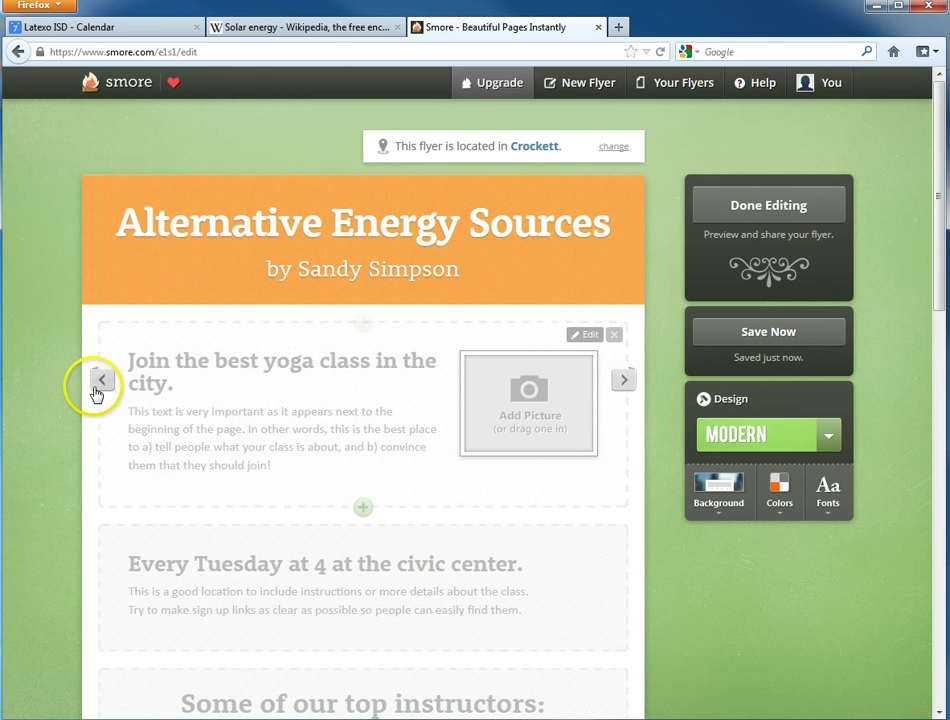
{"action": "left_click", "coordinate": [625, 388]}
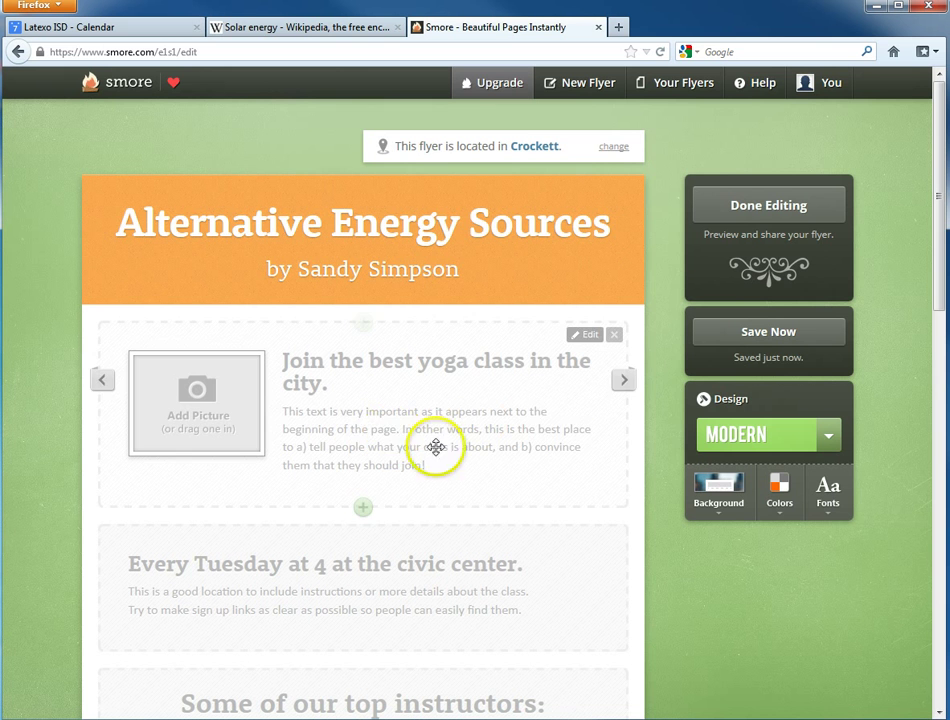
{"action": "left_click", "coordinate": [632, 390]}
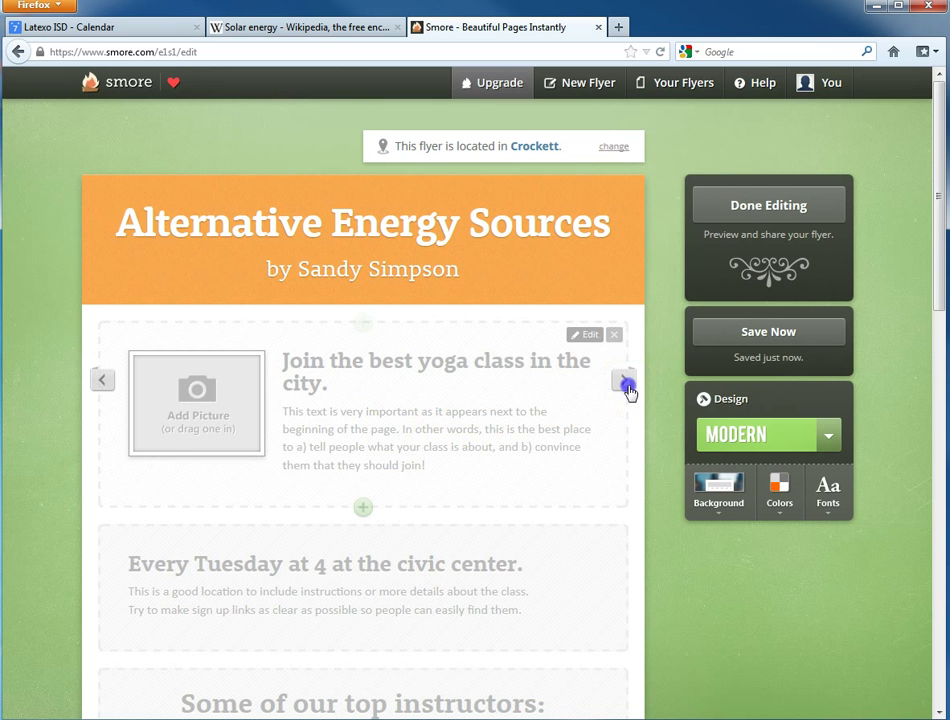
{"action": "left_click", "coordinate": [627, 386]}
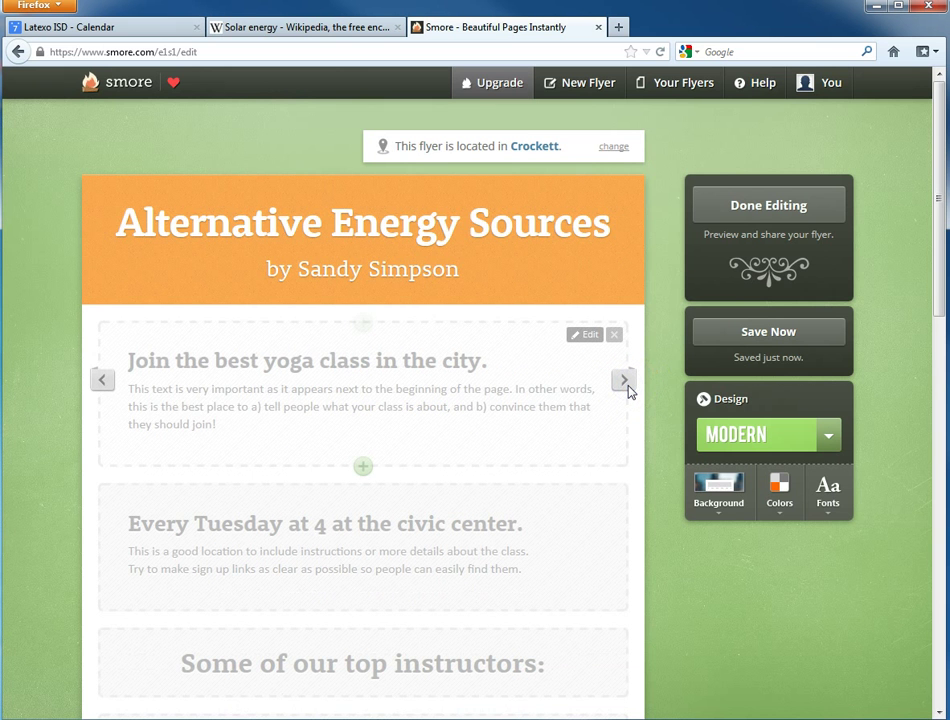
{"action": "left_click", "coordinate": [626, 387]}
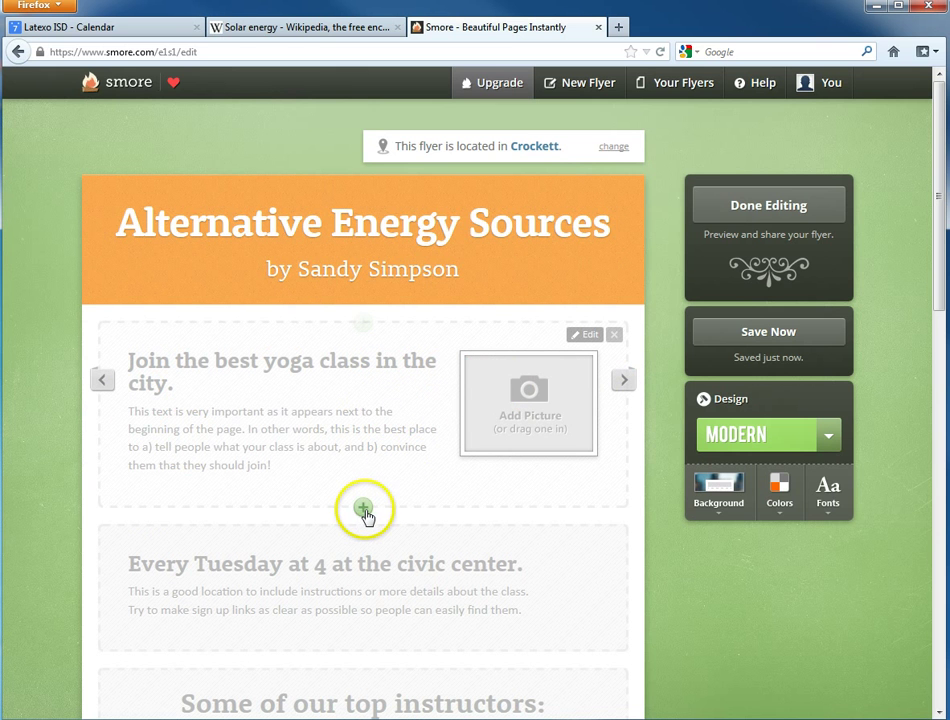
{"action": "left_click", "coordinate": [614, 335]}
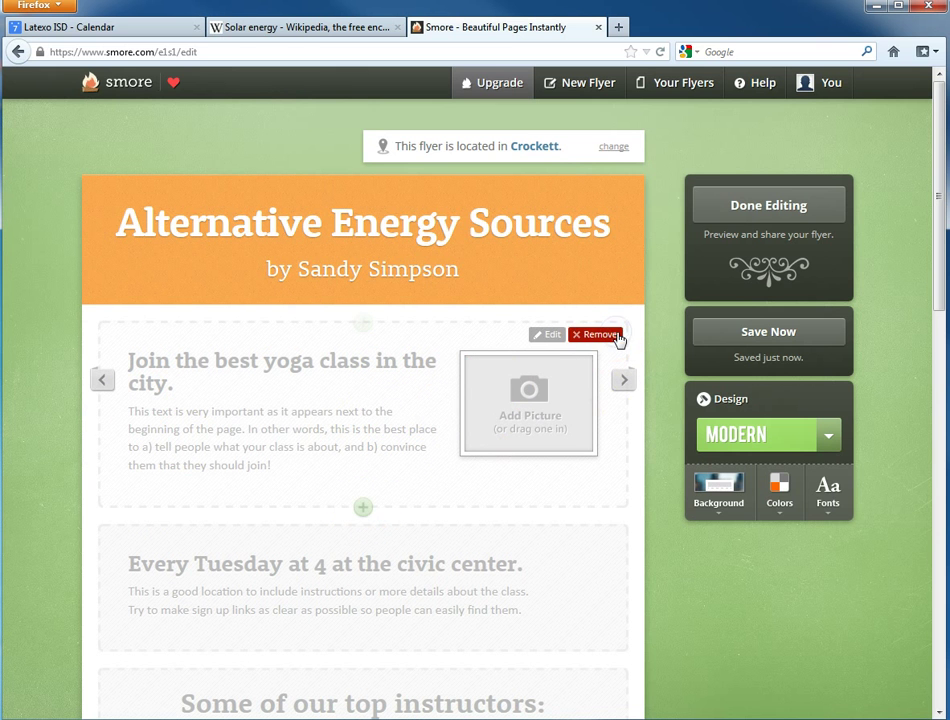
{"action": "left_click", "coordinate": [392, 397]}
{"action": "left_click", "coordinate": [134, 532]}
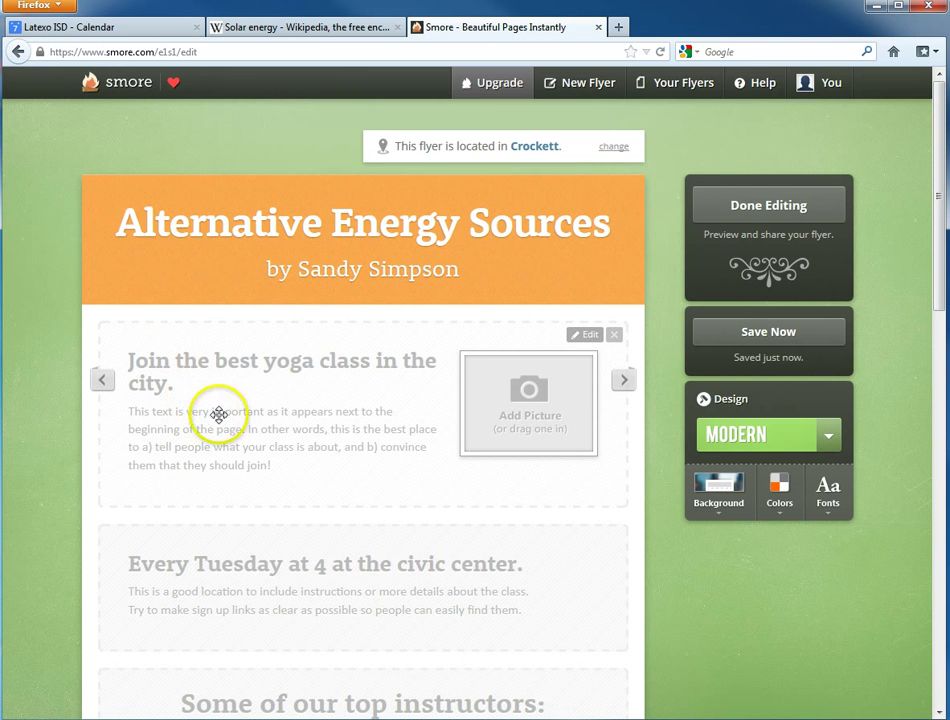
Step: Title the first block 'Solar' and paste a sentence describing solar energy as the sun's light and heat
{"action": "left_click", "coordinate": [305, 425]}
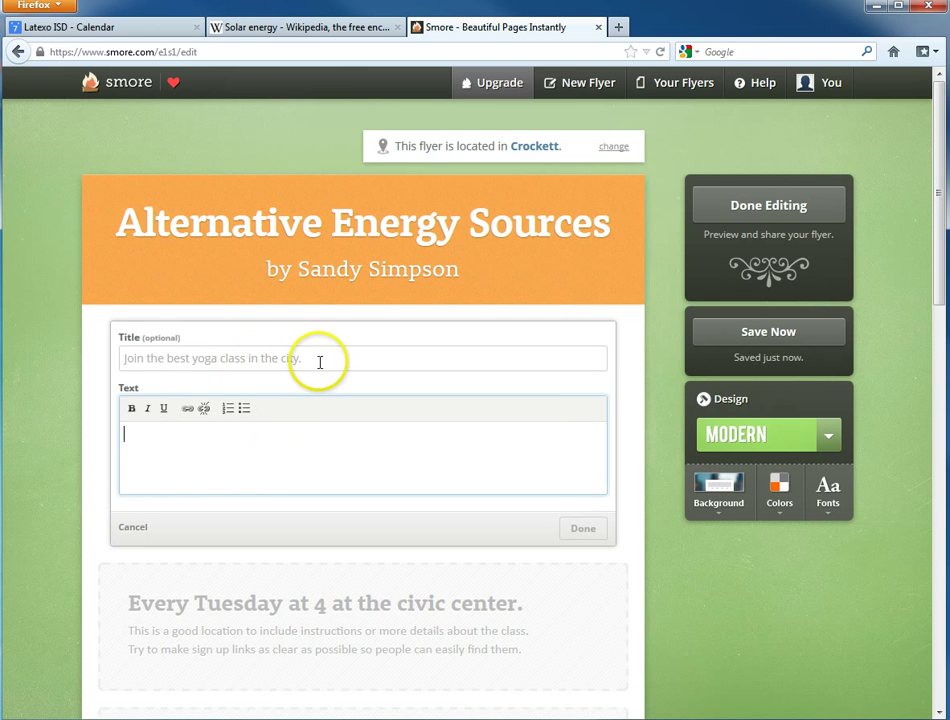
{"action": "left_click", "coordinate": [320, 362]}
{"action": "type", "text": "Solar"}
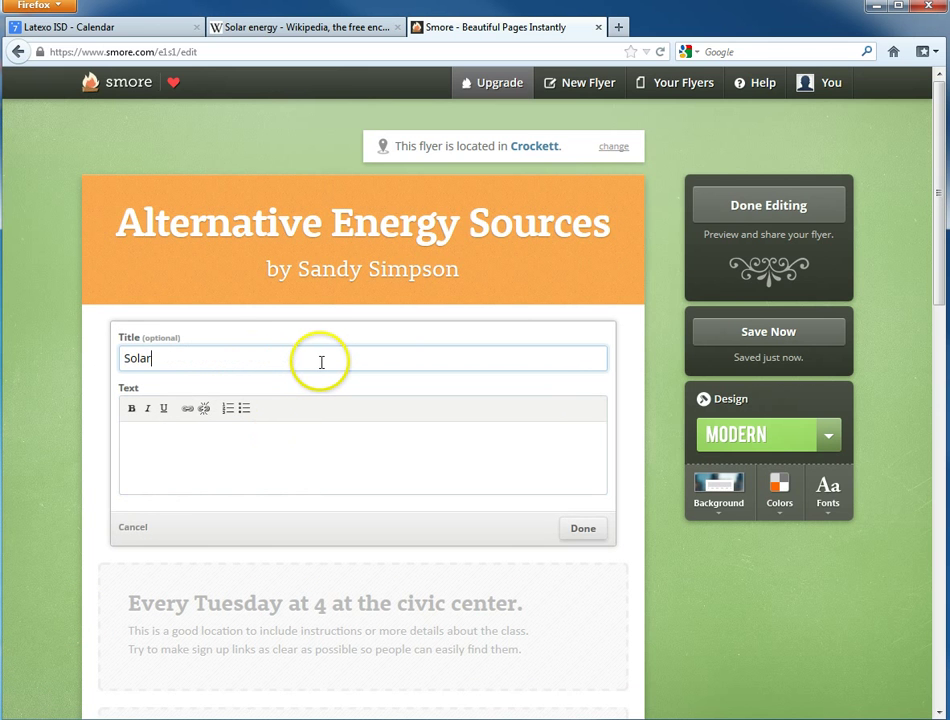
{"action": "left_click", "coordinate": [299, 440]}
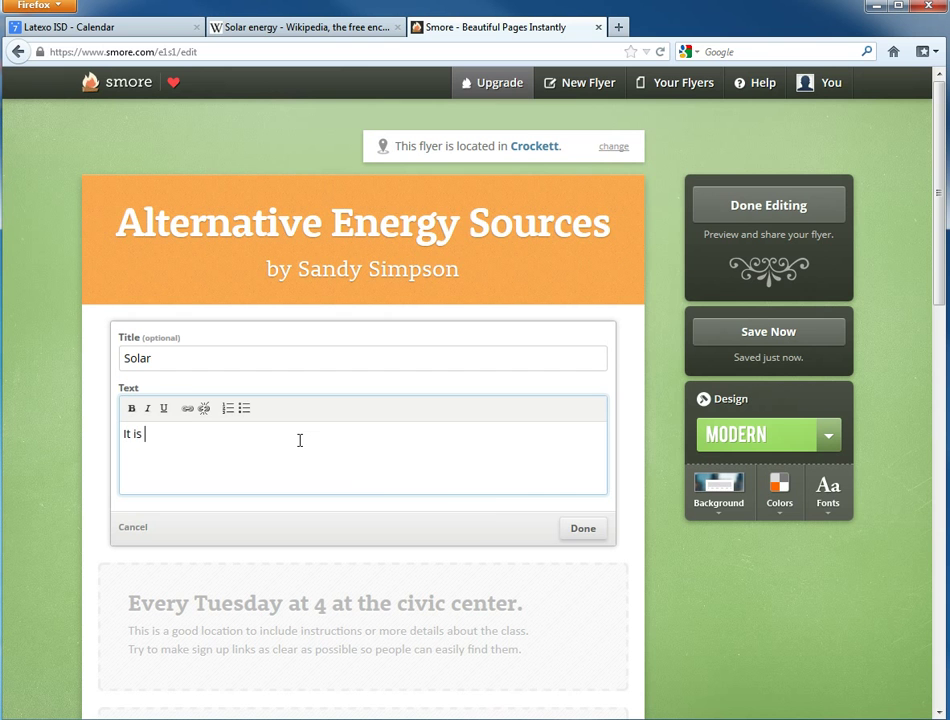
{"action": "type", "text": "It is"}
{"action": "key", "text": "ctrl+a"}
{"action": "type", "text": "Solar energy is radiant light and heat from the sun. It has been harnessed by humans since ancient times."}
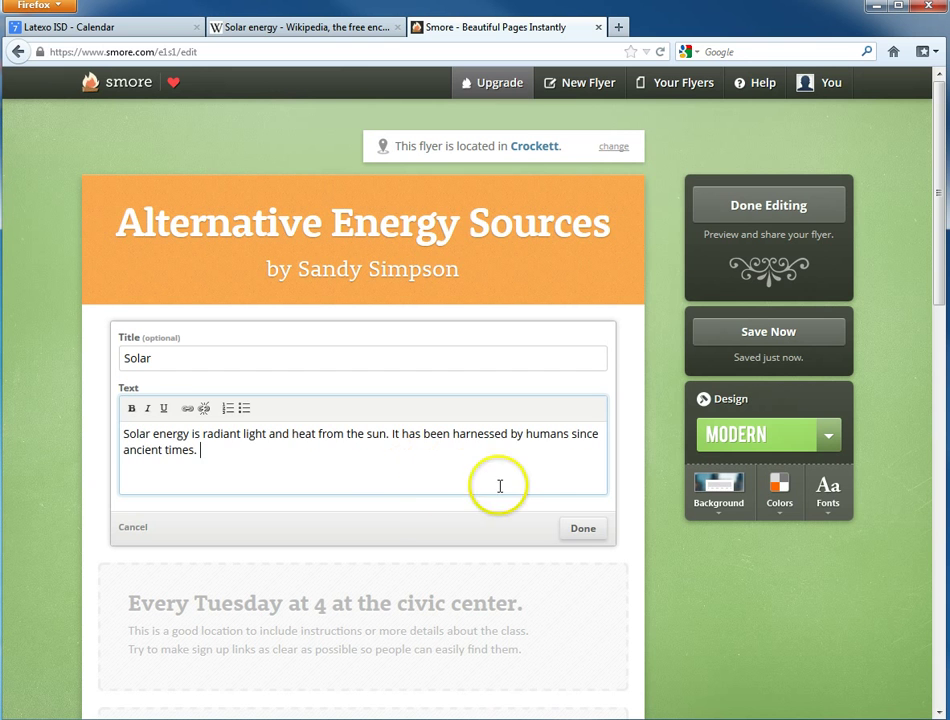
{"action": "left_click", "coordinate": [583, 528]}
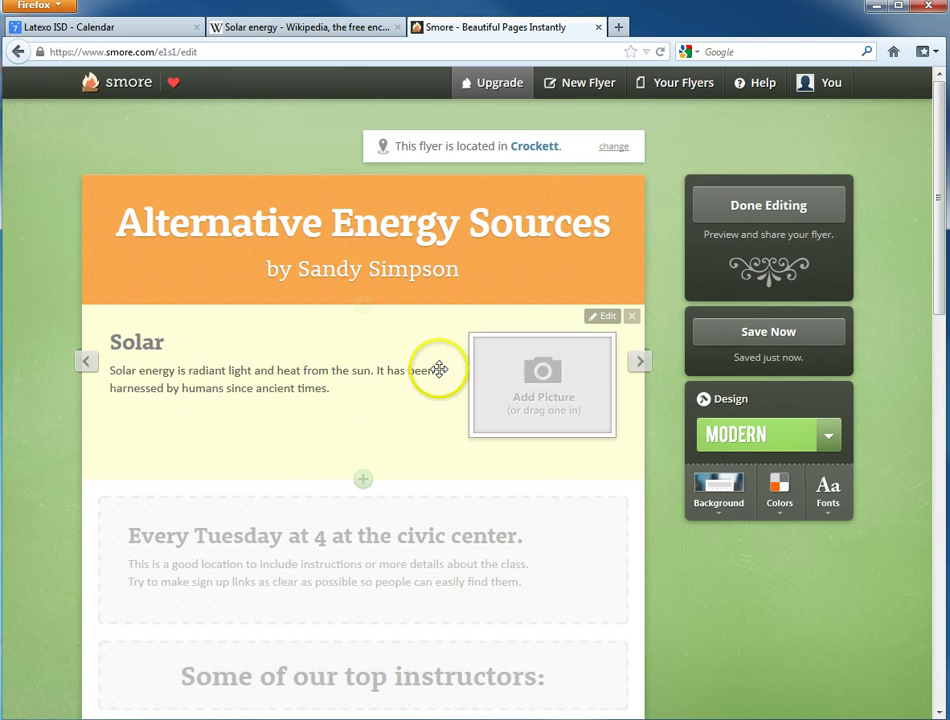
{"action": "left_click", "coordinate": [538, 370]}
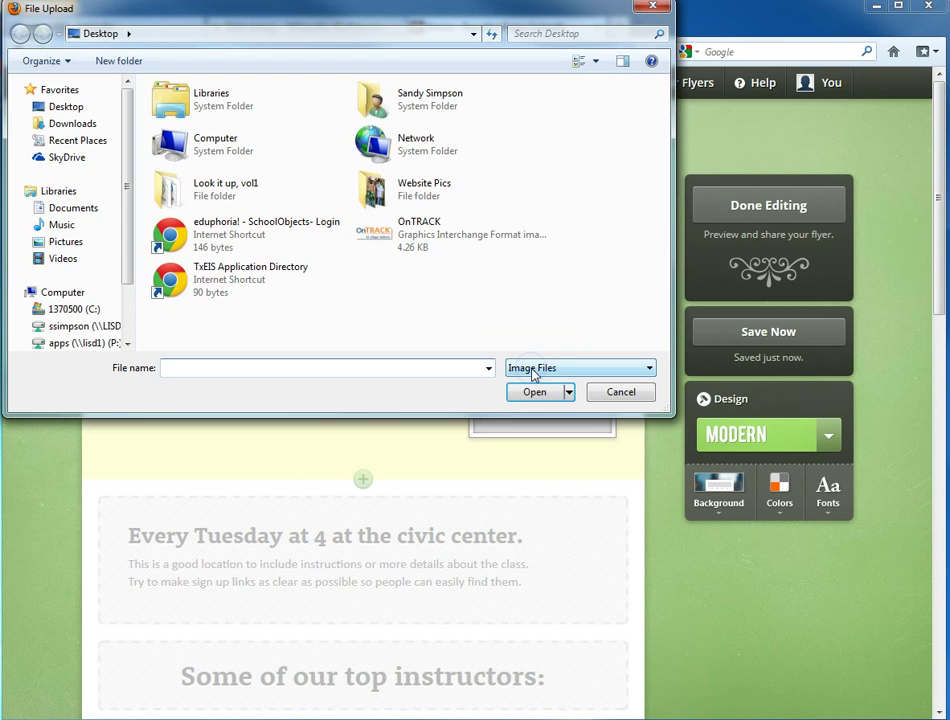
Step: Upload the 'images' solar panel photo from the Pictures library into the Solar block
{"action": "left_click", "coordinate": [63, 241]}
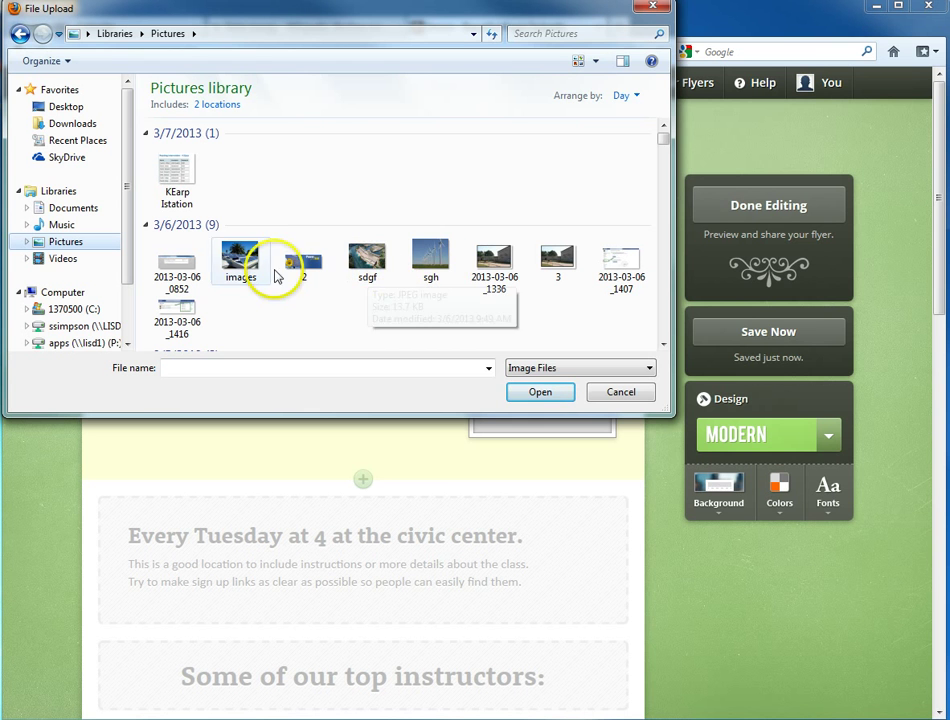
{"action": "double_click", "coordinate": [244, 262]}
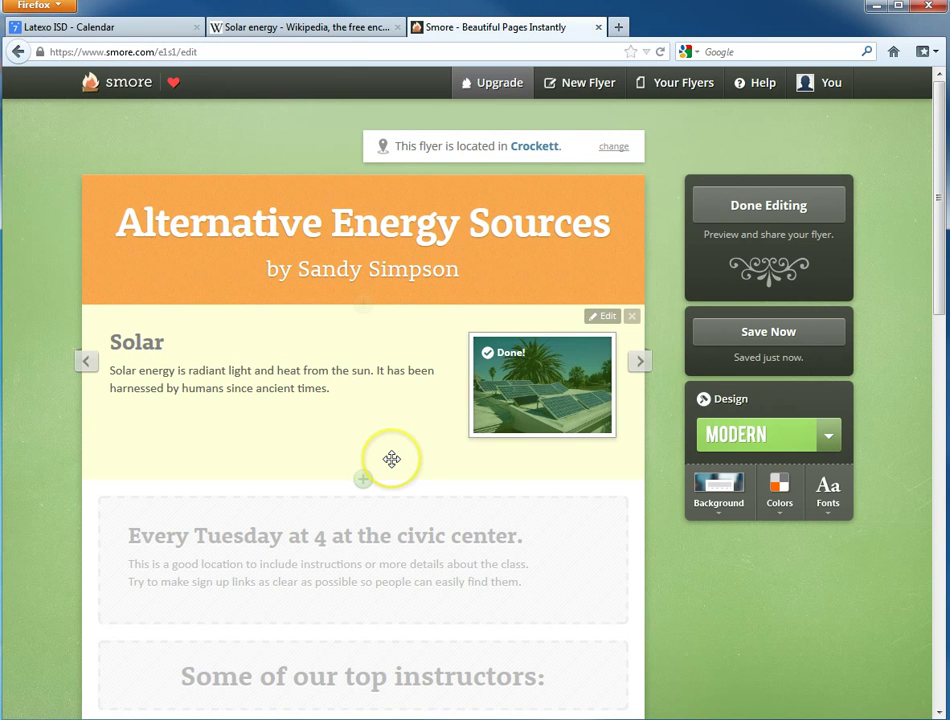
{"action": "left_click", "coordinate": [660, 508]}
{"action": "mouse_move", "coordinate": [587, 500]}
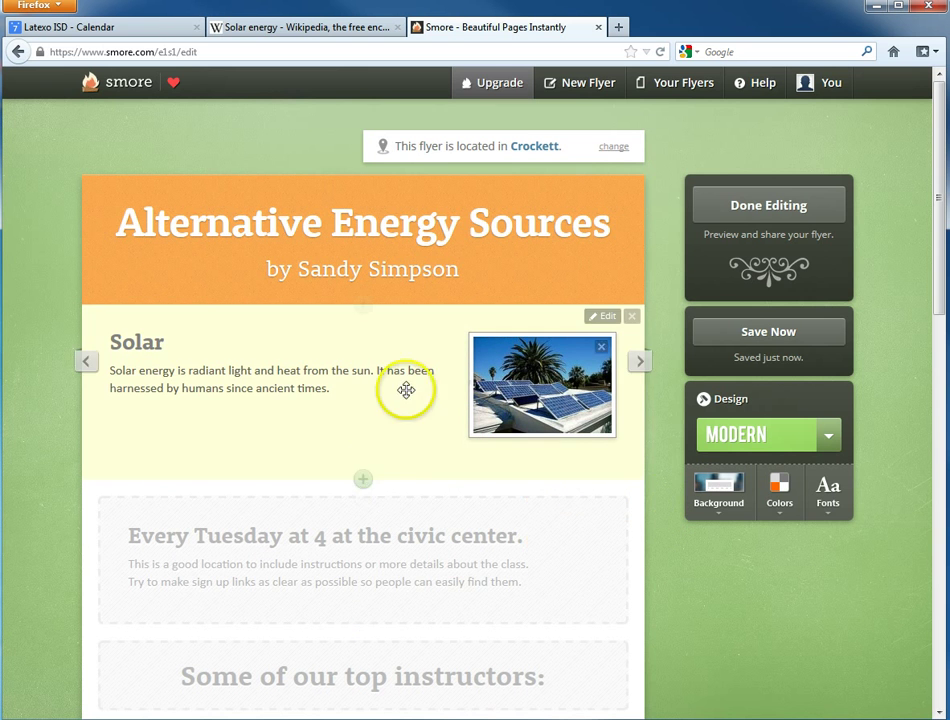
Step: Cycle the Tuesday block's layouts back to text-only
{"action": "scroll", "coordinate": [530, 575], "scroll_direction": "down", "scroll_amount": 2}
{"action": "scroll", "coordinate": [530, 578], "scroll_direction": "down", "scroll_amount": 1}
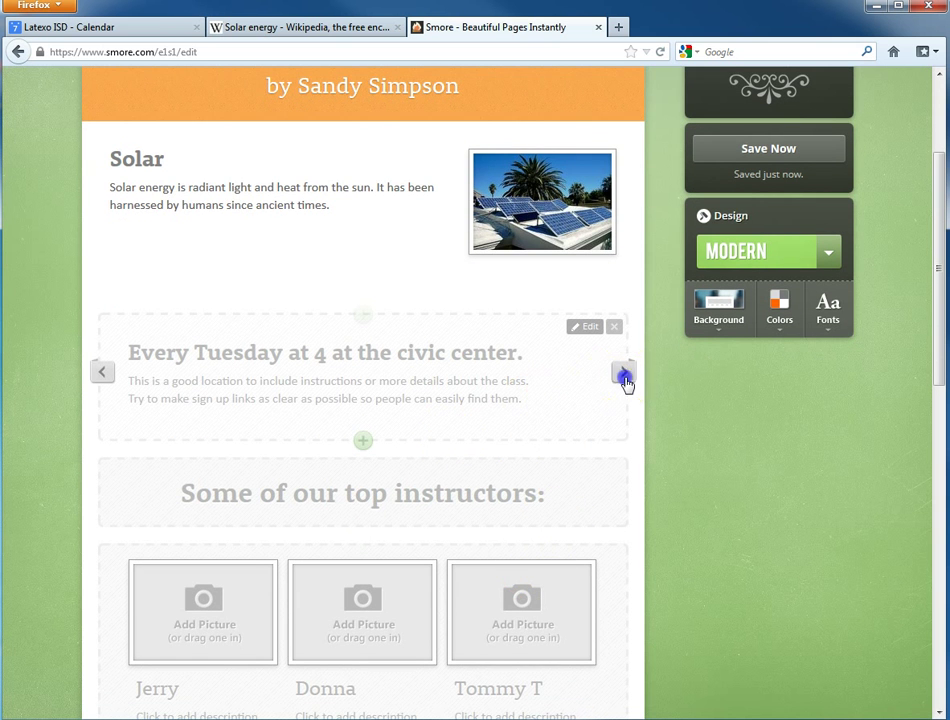
{"action": "left_click", "coordinate": [624, 376]}
{"action": "left_click", "coordinate": [624, 376]}
{"action": "left_click", "coordinate": [624, 376]}
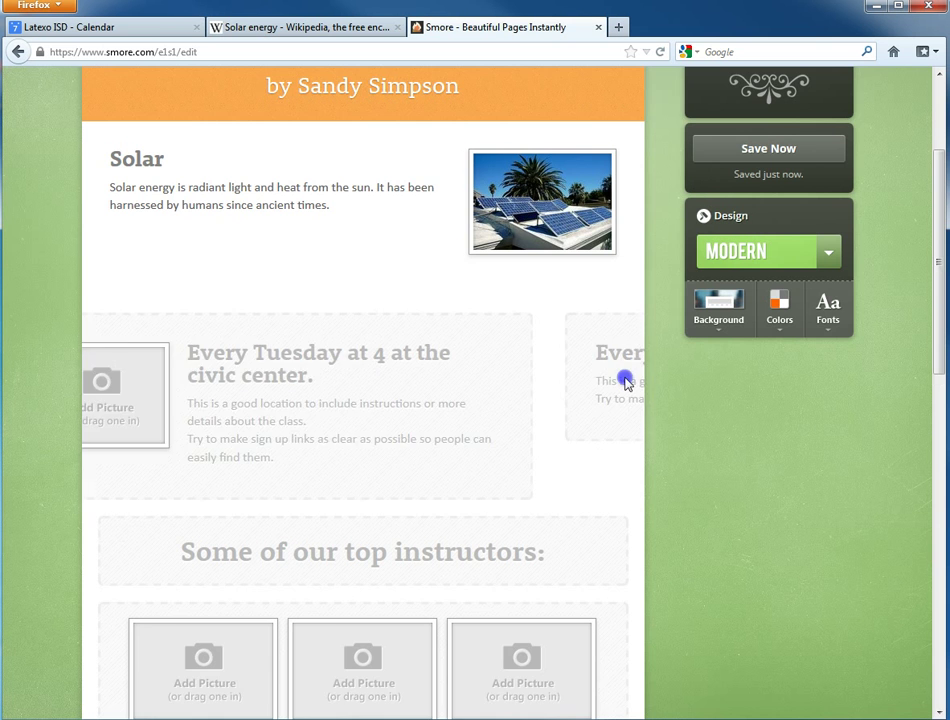
Step: Remove the block of three instructor photo placeholders
{"action": "scroll", "coordinate": [624, 383], "scroll_direction": "down", "scroll_amount": 2}
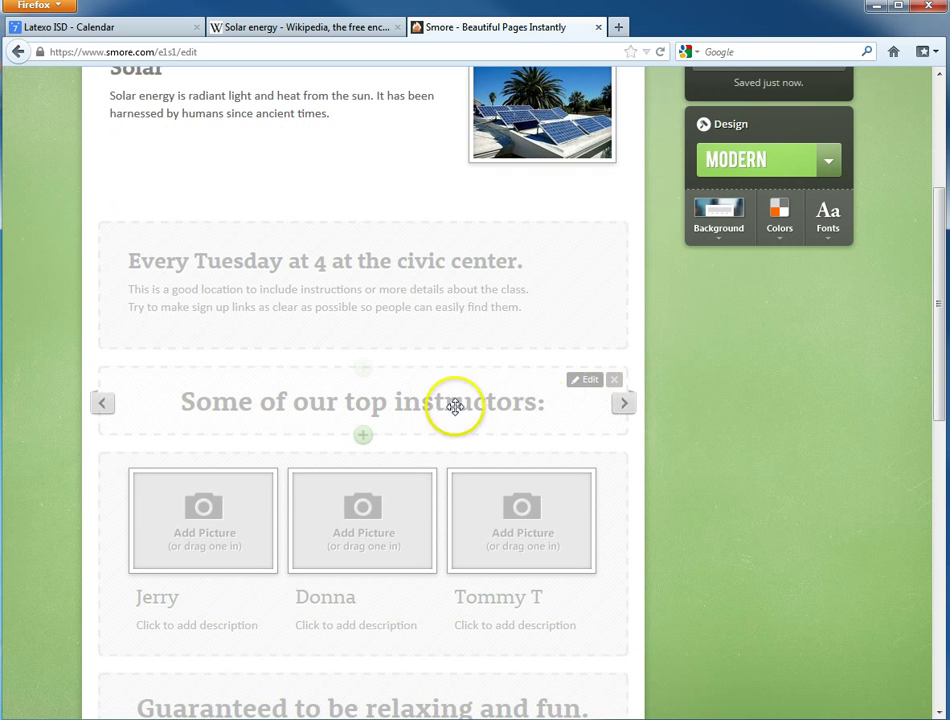
{"action": "scroll", "coordinate": [692, 420], "scroll_direction": "down", "scroll_amount": 2}
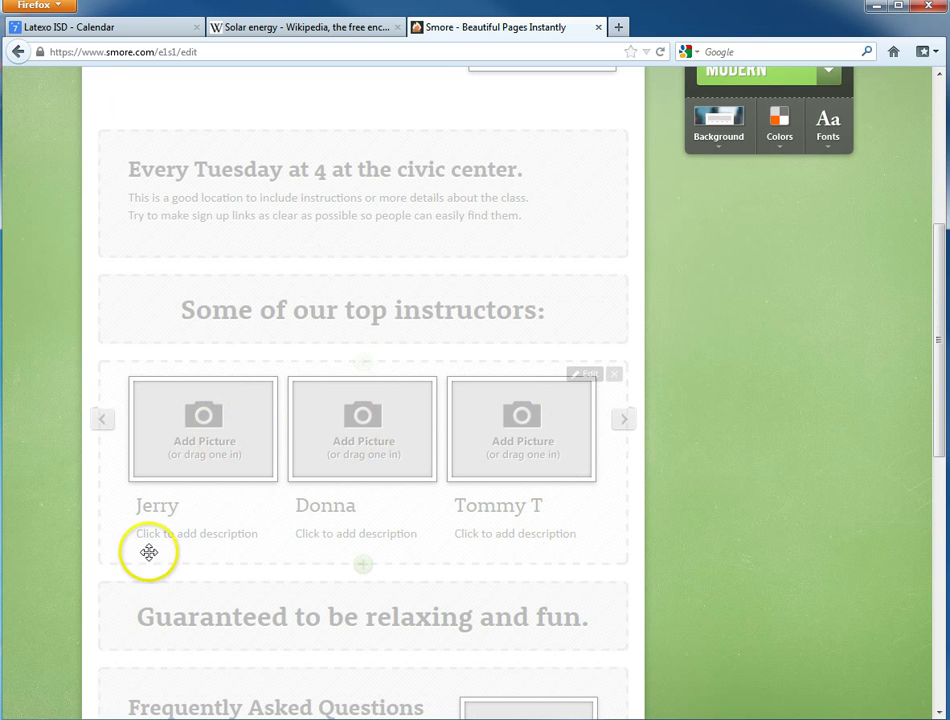
{"action": "scroll", "coordinate": [744, 511], "scroll_direction": "down", "scroll_amount": 4}
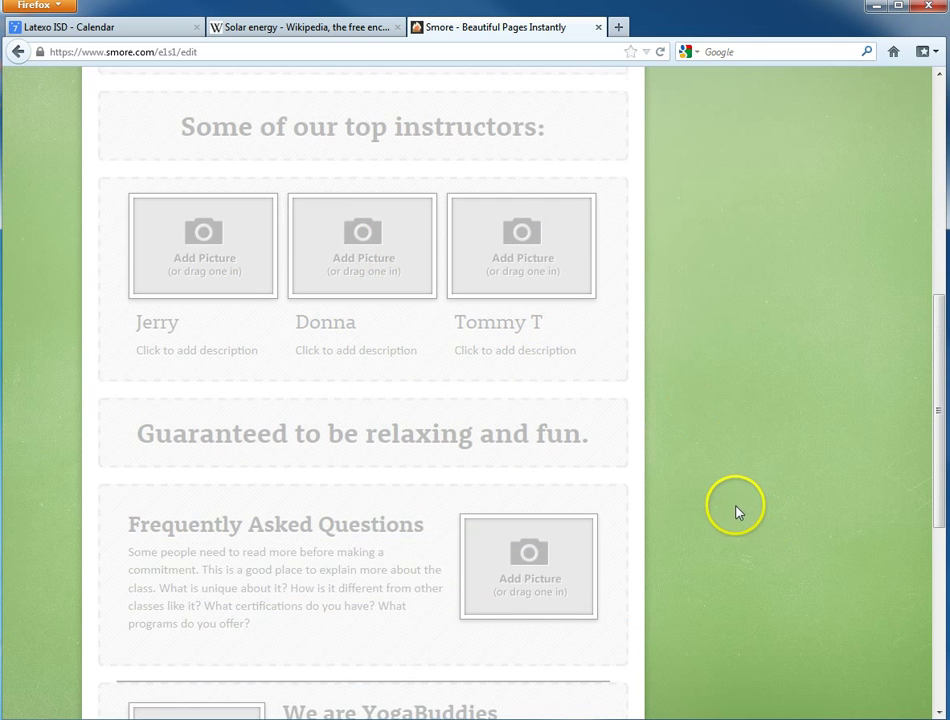
{"action": "scroll", "coordinate": [638, 460], "scroll_direction": "down", "scroll_amount": 3}
{"action": "scroll", "coordinate": [646, 441], "scroll_direction": "down", "scroll_amount": 2}
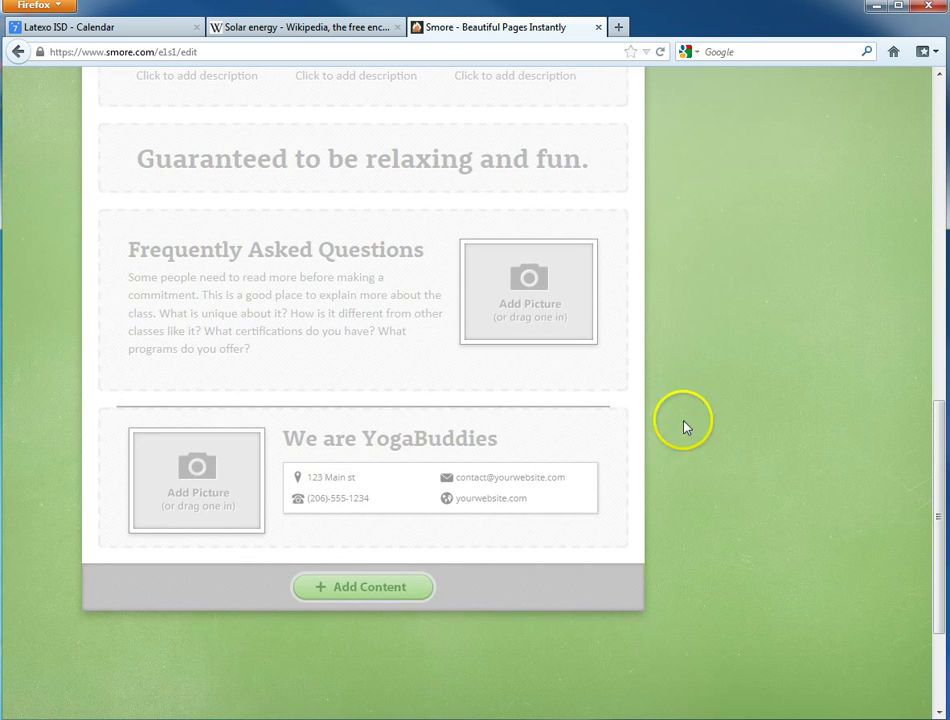
{"action": "scroll", "coordinate": [690, 422], "scroll_direction": "up", "scroll_amount": 6}
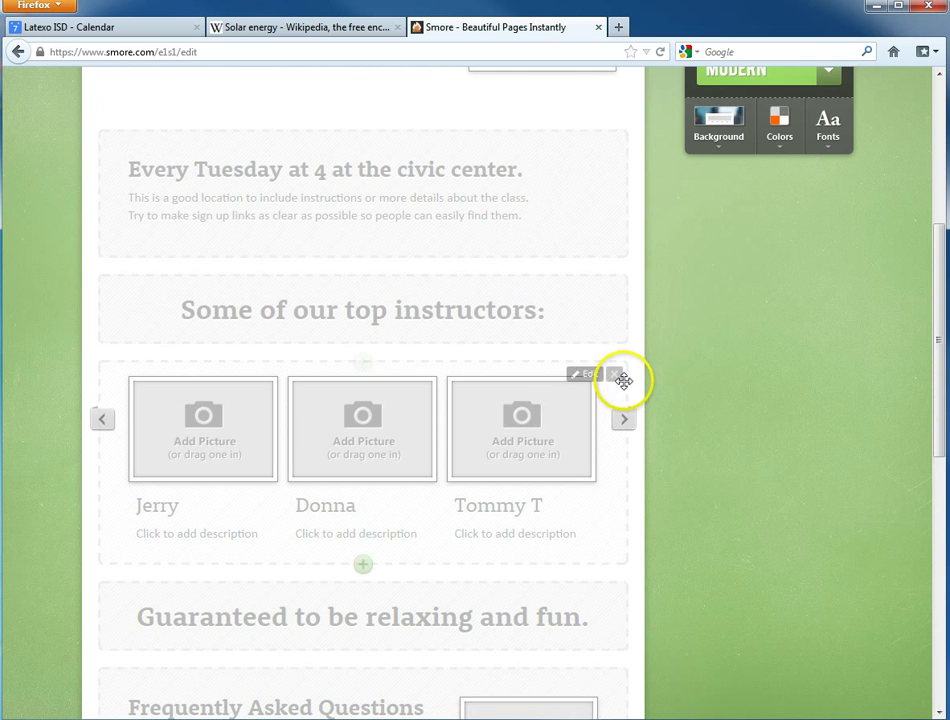
{"action": "left_click", "coordinate": [617, 377]}
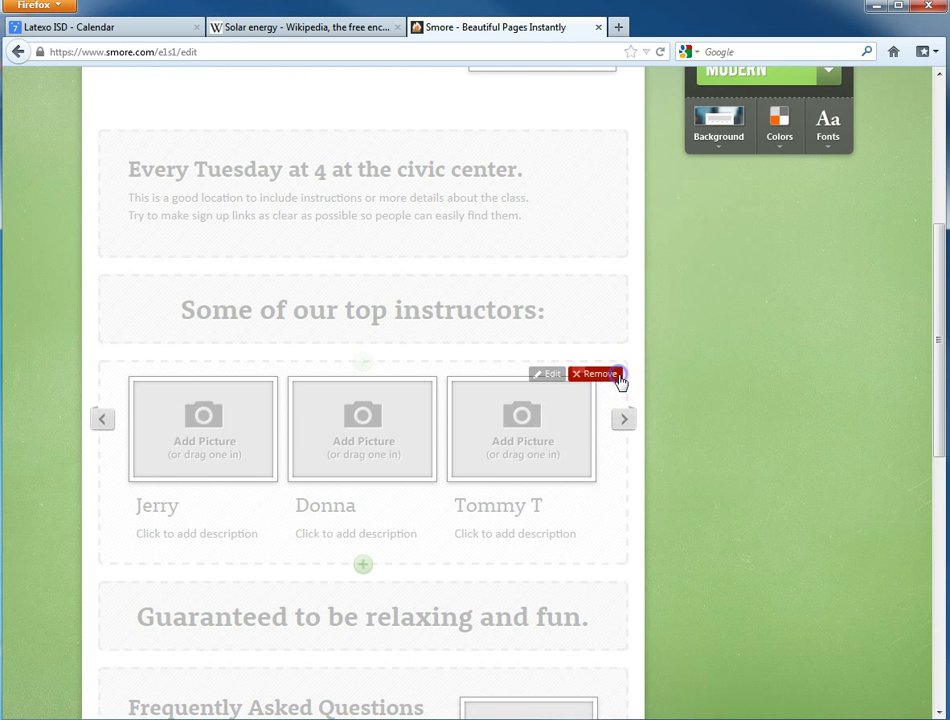
{"action": "left_click", "coordinate": [617, 376]}
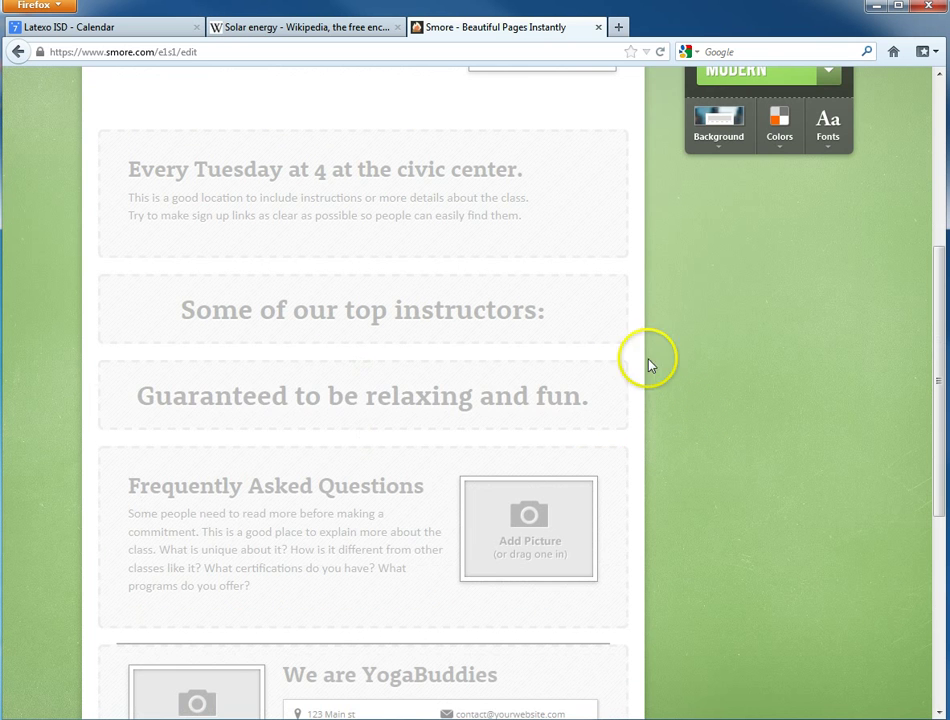
Step: Insert a three-slot Gallery block and dismiss the extra block-type chooser
{"action": "mouse_move", "coordinate": [365, 347]}
{"action": "left_click", "coordinate": [363, 344]}
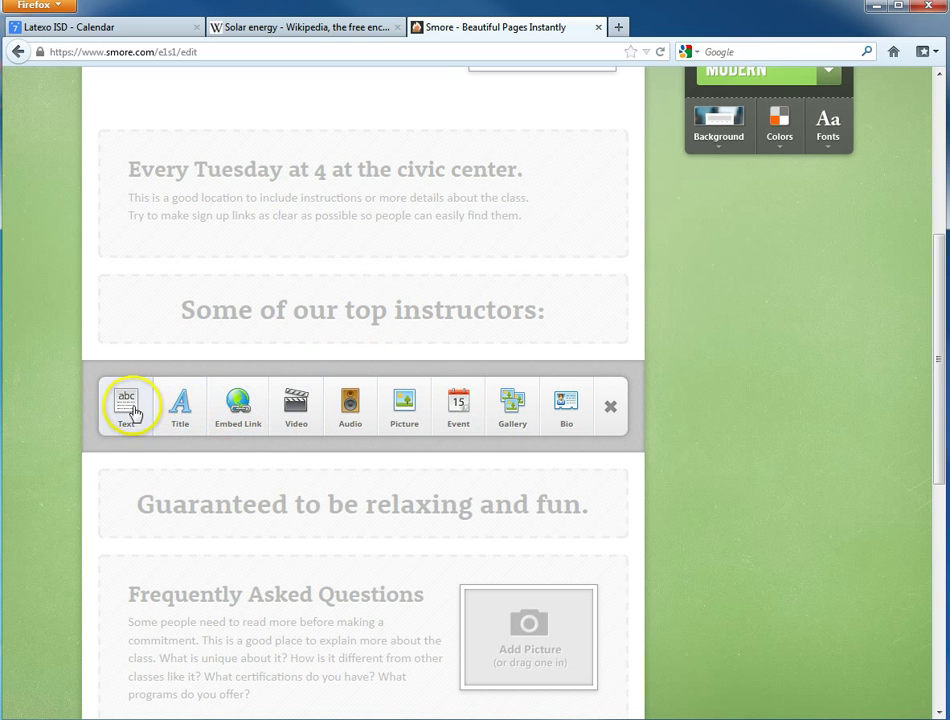
{"action": "left_click", "coordinate": [510, 402]}
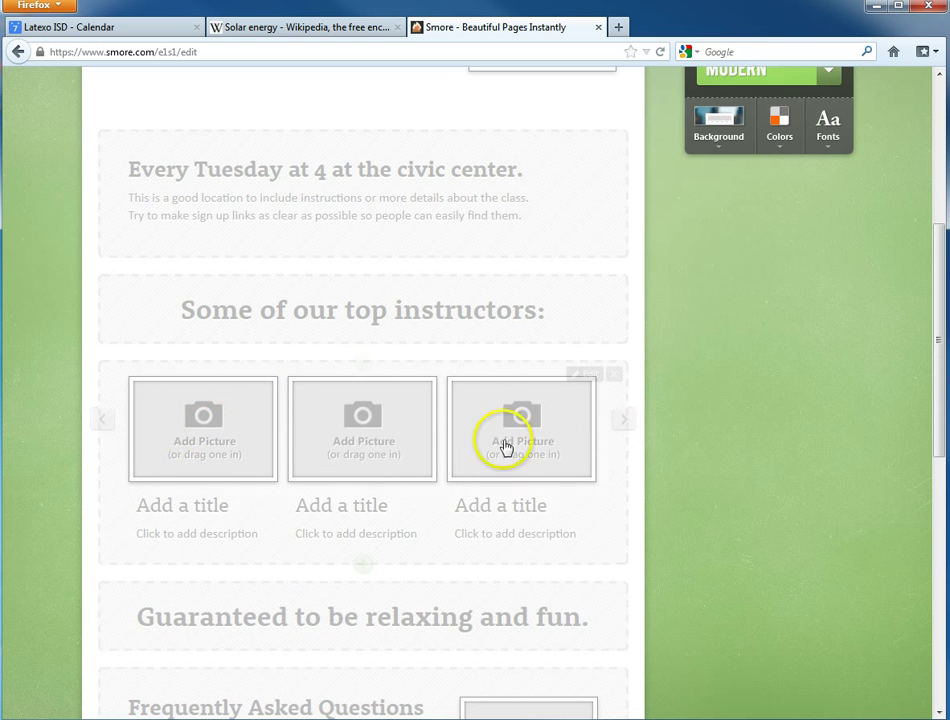
{"action": "left_click", "coordinate": [364, 566]}
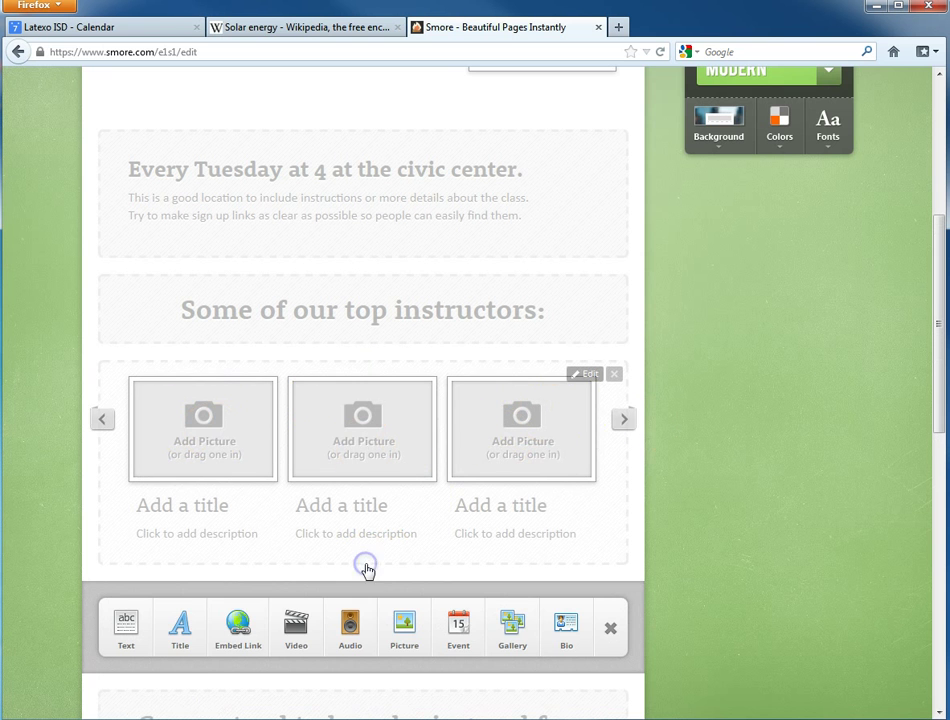
{"action": "left_click", "coordinate": [609, 634]}
{"action": "scroll", "coordinate": [638, 542], "scroll_direction": "up", "scroll_amount": 10}
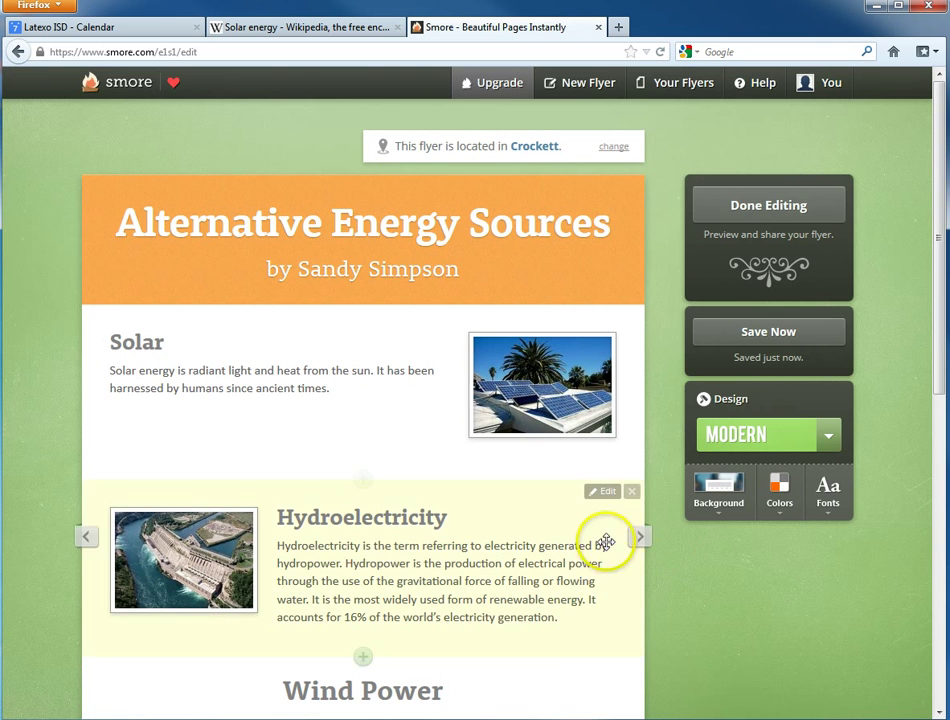
{"action": "scroll", "coordinate": [625, 449], "scroll_direction": "down", "scroll_amount": 3}
{"action": "scroll", "coordinate": [638, 458], "scroll_direction": "down", "scroll_amount": 3}
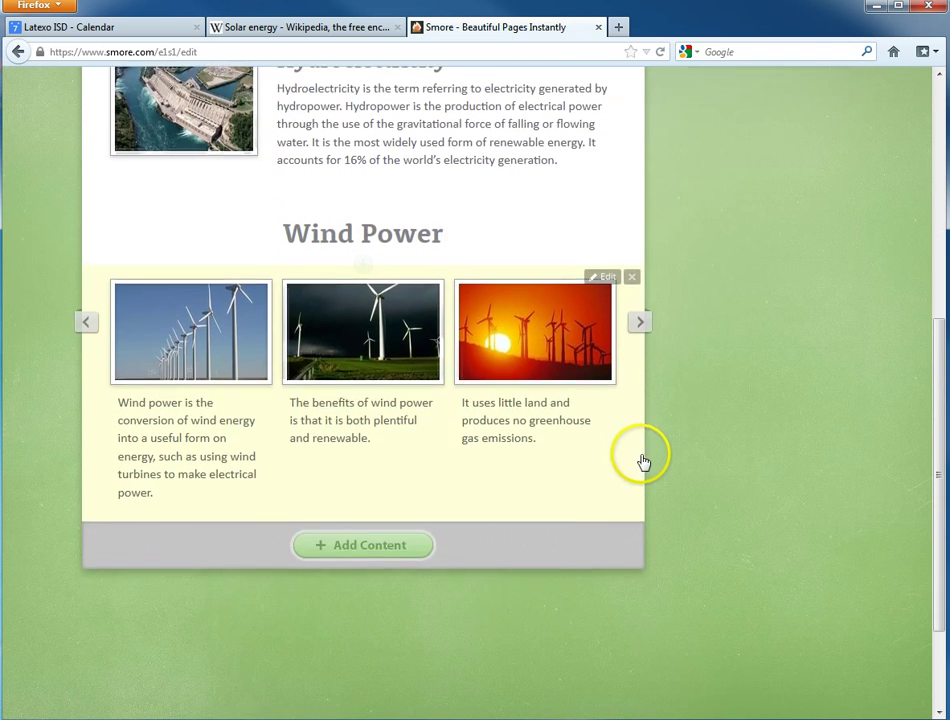
{"action": "scroll", "coordinate": [641, 460], "scroll_direction": "up", "scroll_amount": 6}
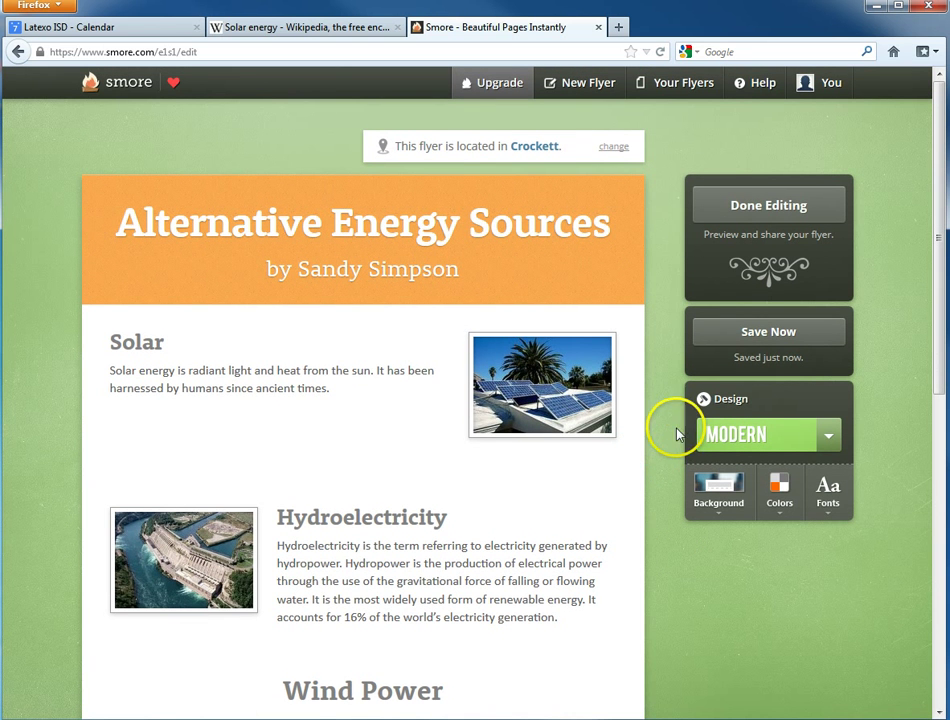
{"action": "left_click", "coordinate": [828, 435]}
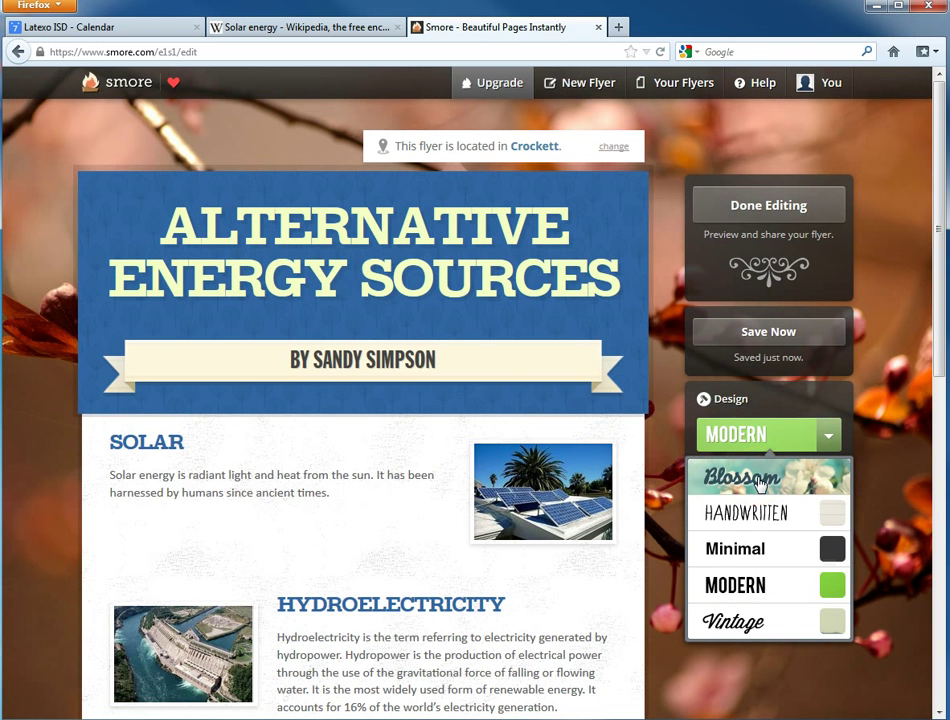
Step: Replace the Modern design with the Blossom theme
{"action": "left_click", "coordinate": [758, 483]}
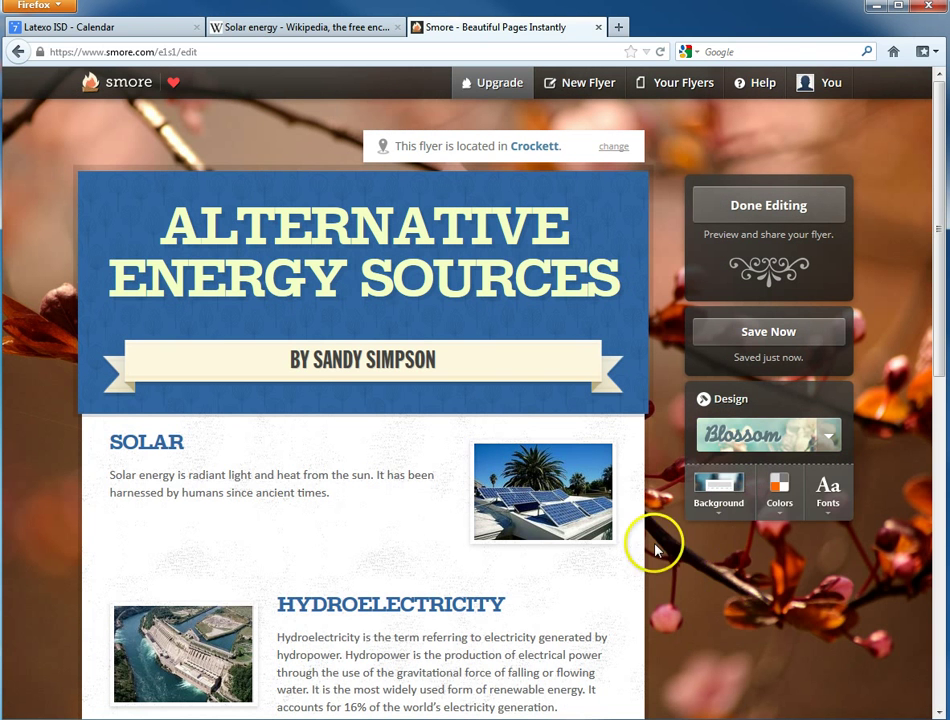
Step: Set the page background to the soft teal white-blossom image
{"action": "left_click", "coordinate": [730, 512]}
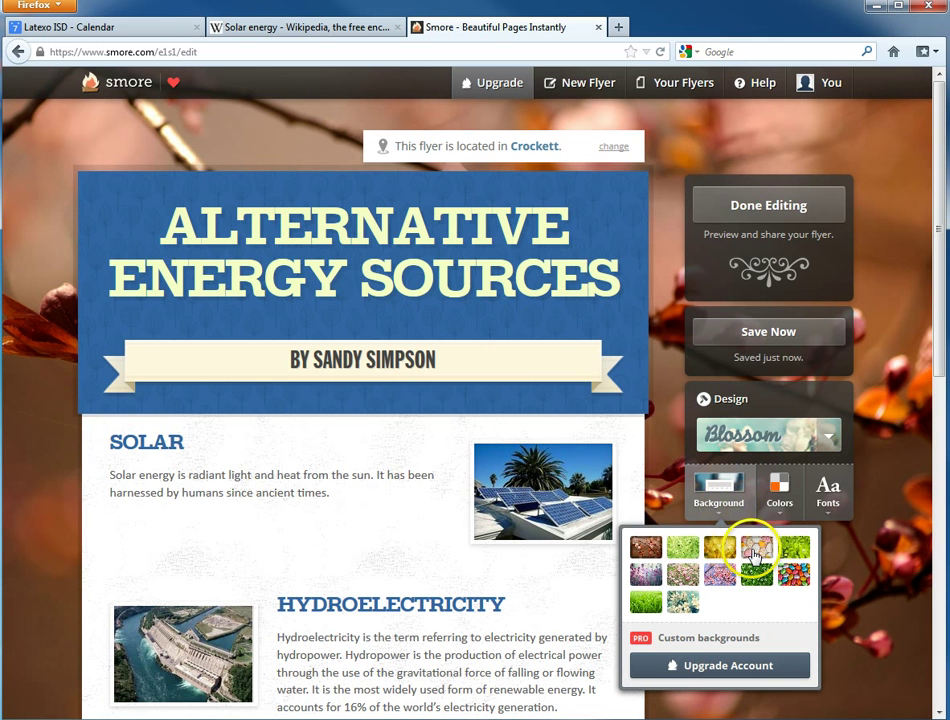
{"action": "left_click", "coordinate": [755, 551]}
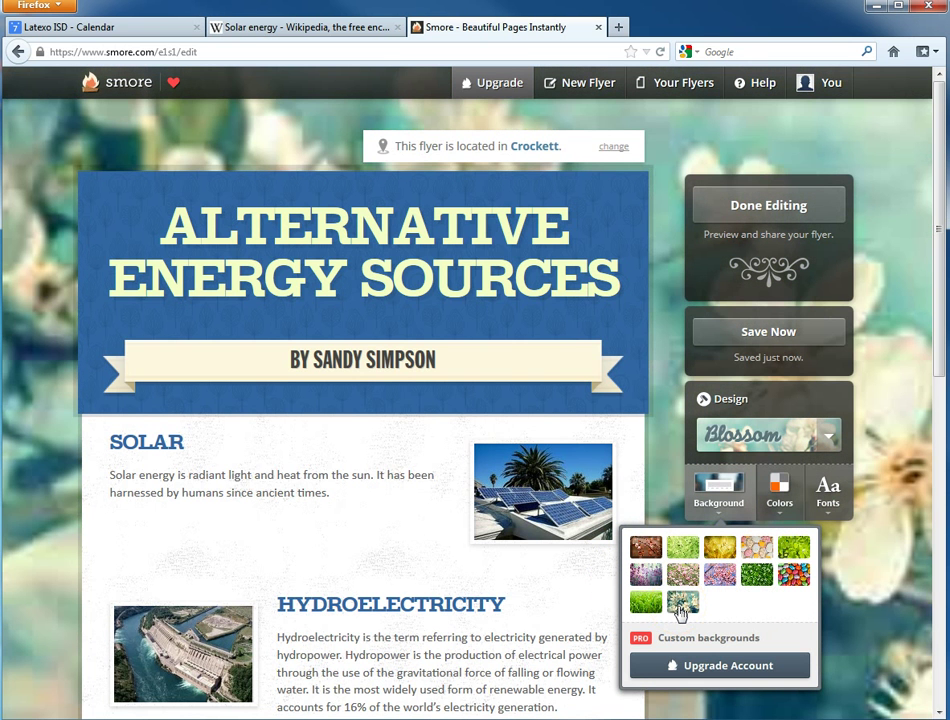
{"action": "left_click", "coordinate": [682, 603]}
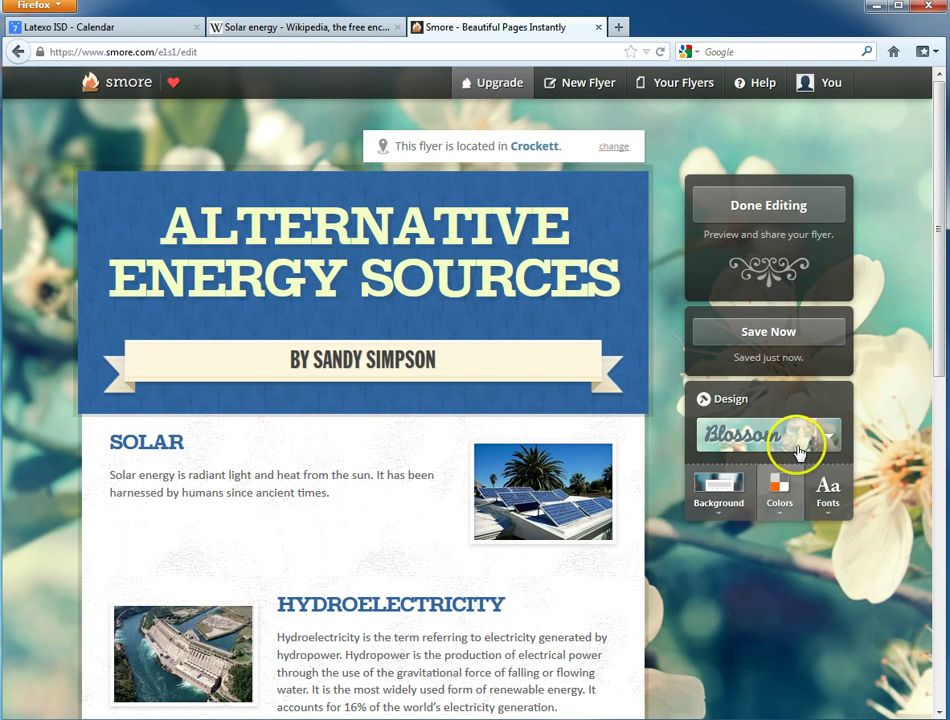
Step: Try green for the flyer's header and headings, then settle on dark blue
{"action": "left_click", "coordinate": [779, 505]}
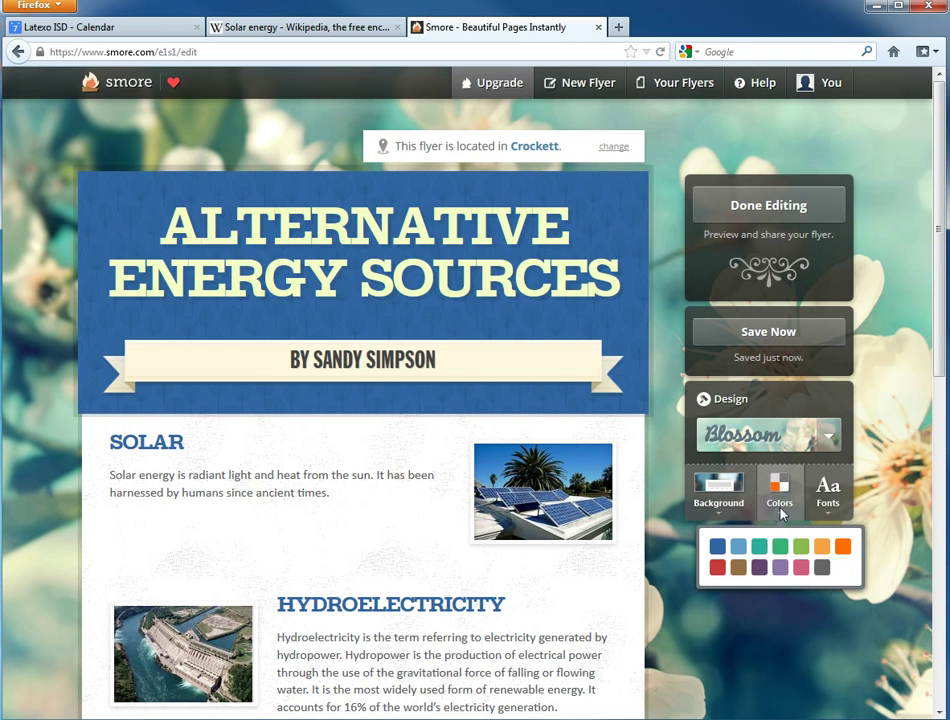
{"action": "left_click", "coordinate": [801, 547]}
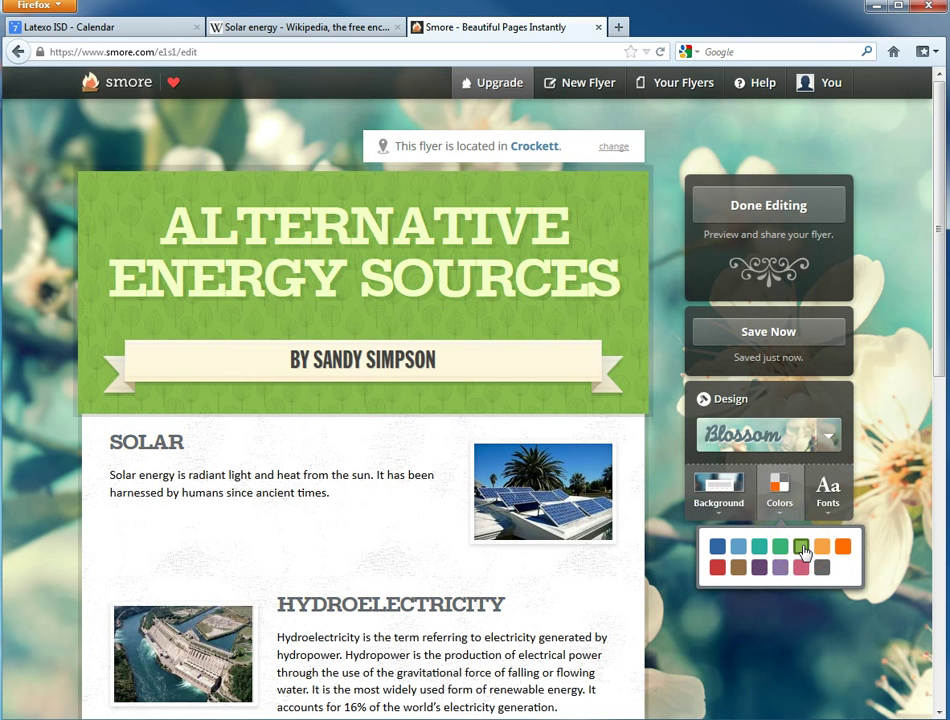
{"action": "left_click", "coordinate": [717, 547]}
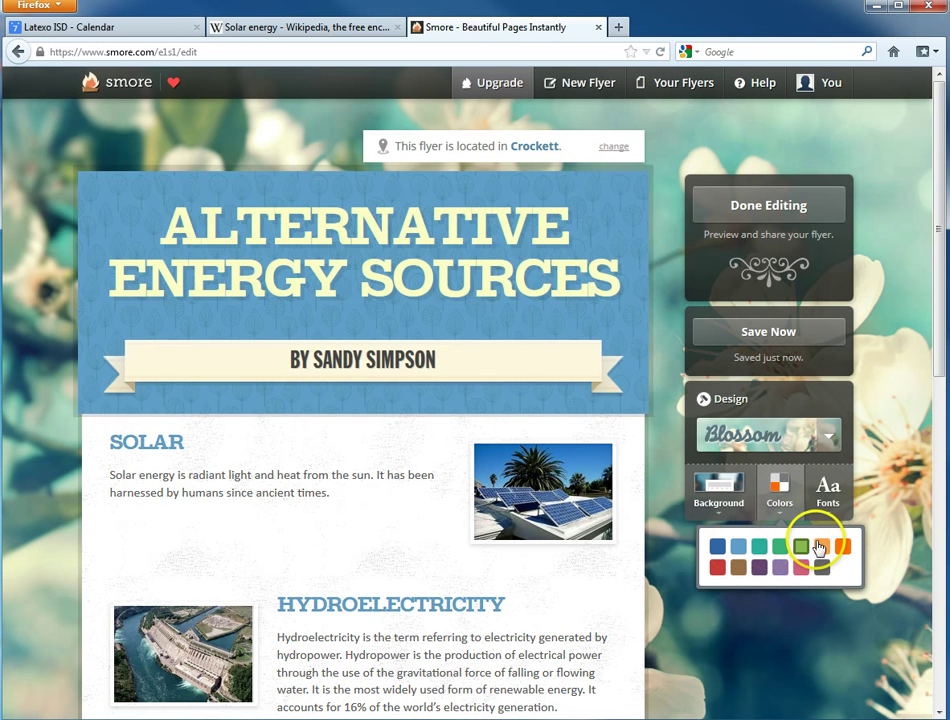
Step: Apply the Carton font to the flyer and finish editing
{"action": "left_click", "coordinate": [832, 502]}
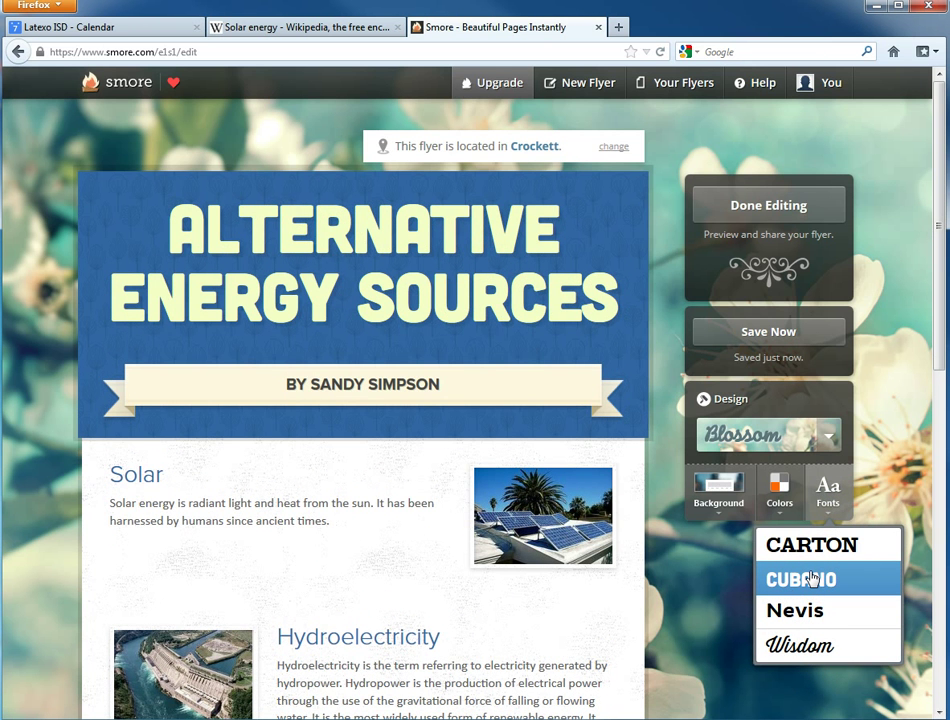
{"action": "left_click", "coordinate": [818, 558]}
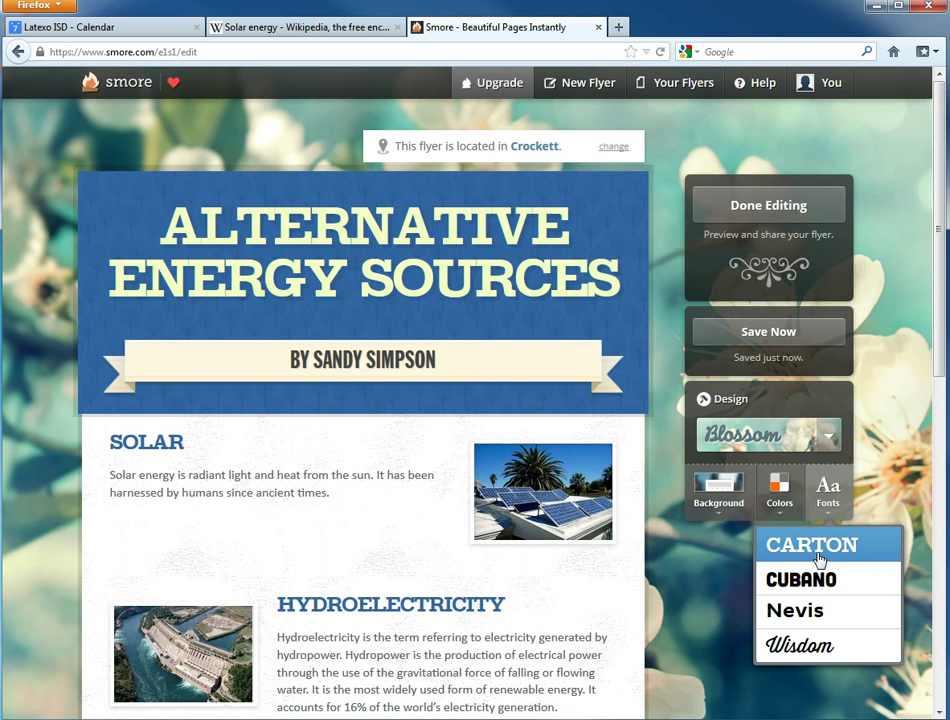
{"action": "left_click", "coordinate": [906, 470]}
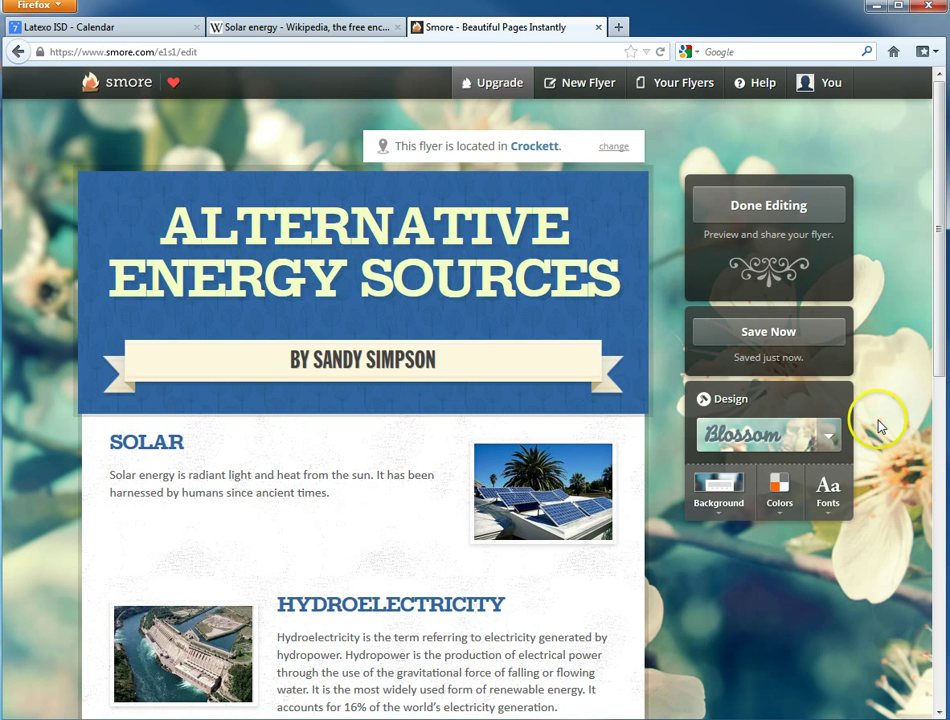
{"action": "left_click", "coordinate": [806, 207]}
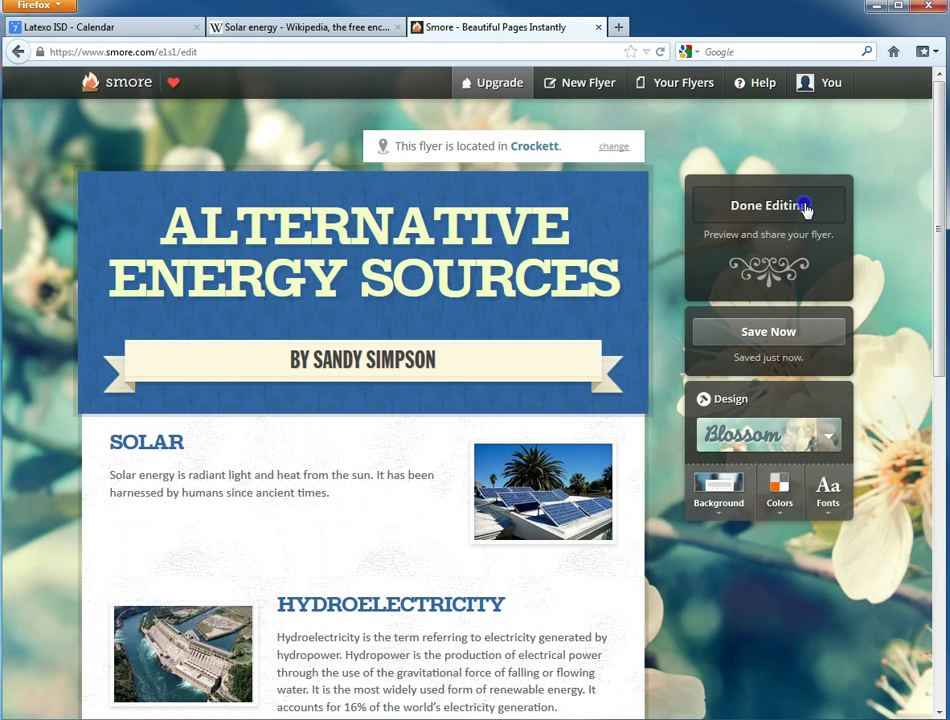
{"action": "left_click", "coordinate": [899, 226]}
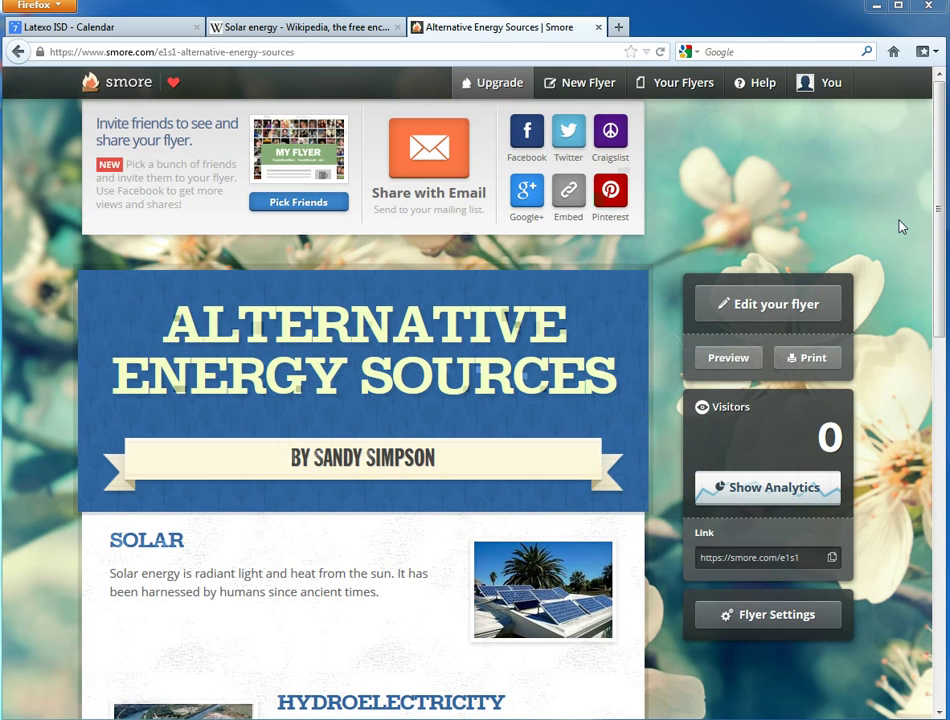
{"action": "left_click", "coordinate": [665, 427]}
{"action": "left_click", "coordinate": [665, 434]}
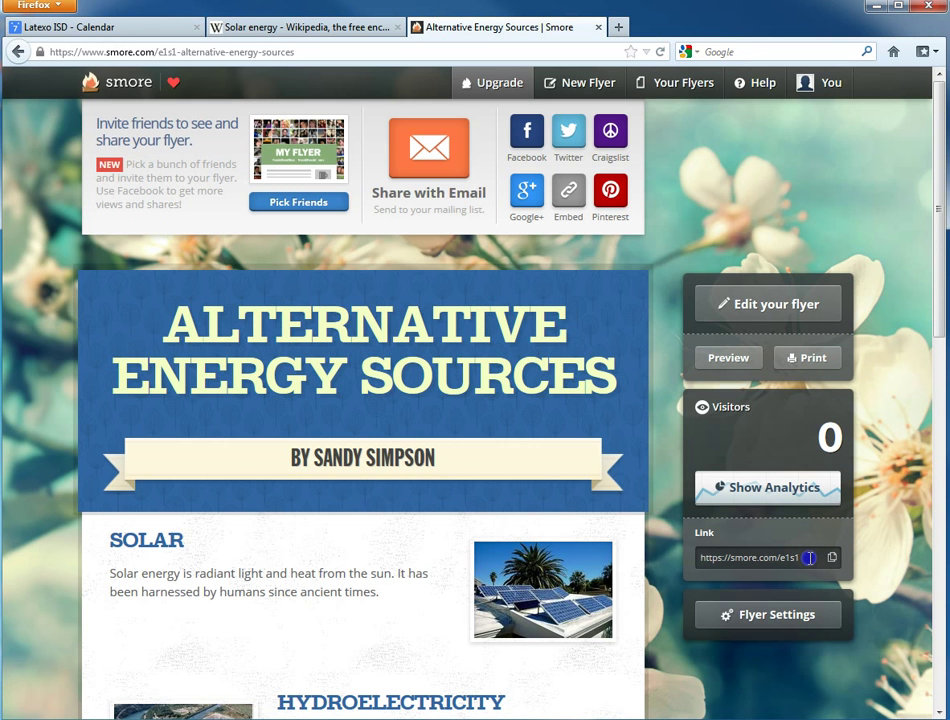
{"action": "left_click_drag", "start_coordinate": [810, 558], "coordinate": [711, 558]}
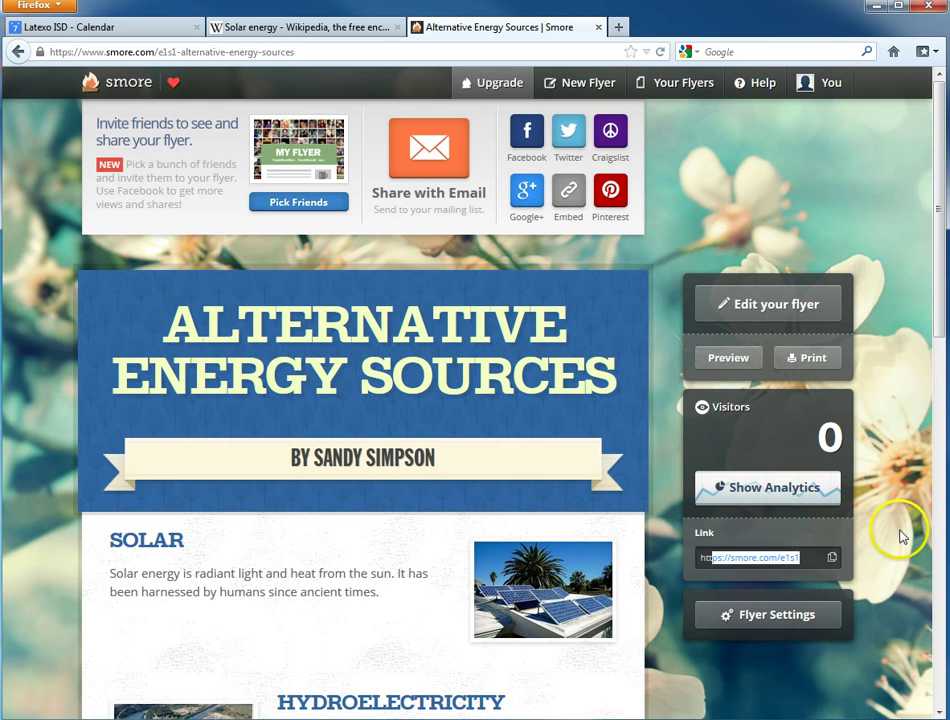
{"action": "left_click", "coordinate": [901, 537]}
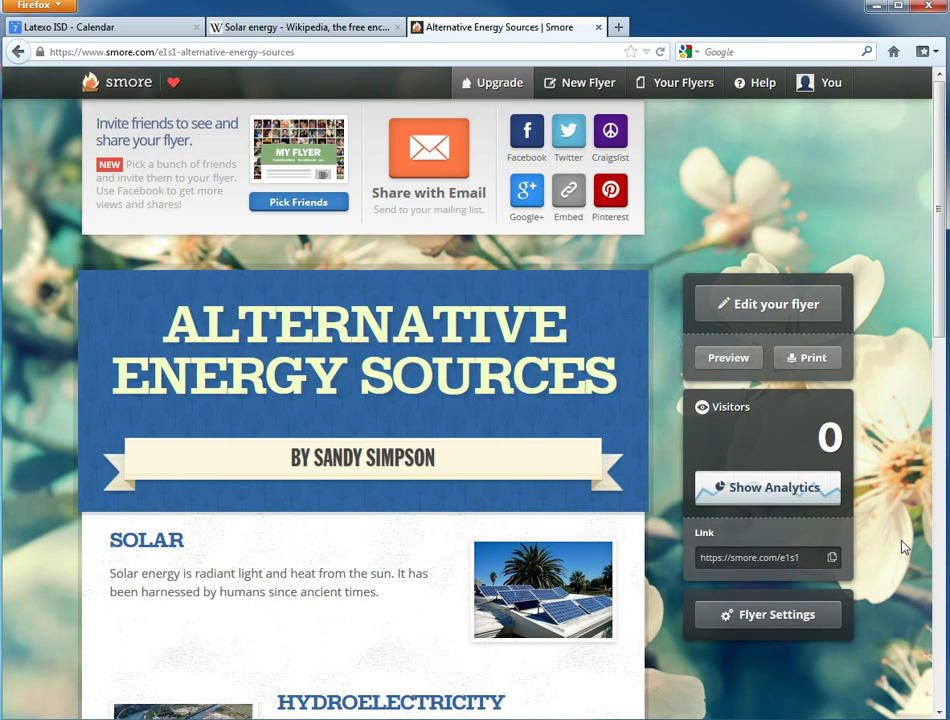